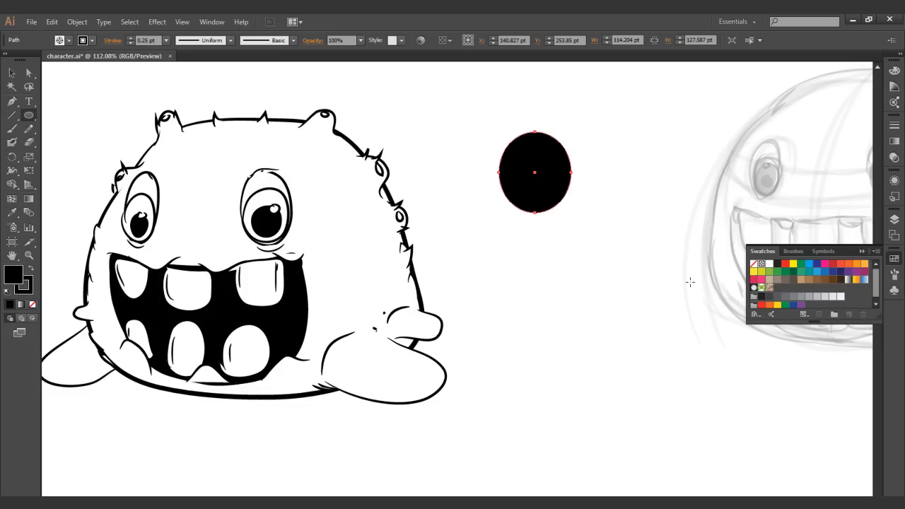
- Fill the black oval with blue and place an orange copy of it overlapping its lower-right edge
drag(565, 244, 532, 265)
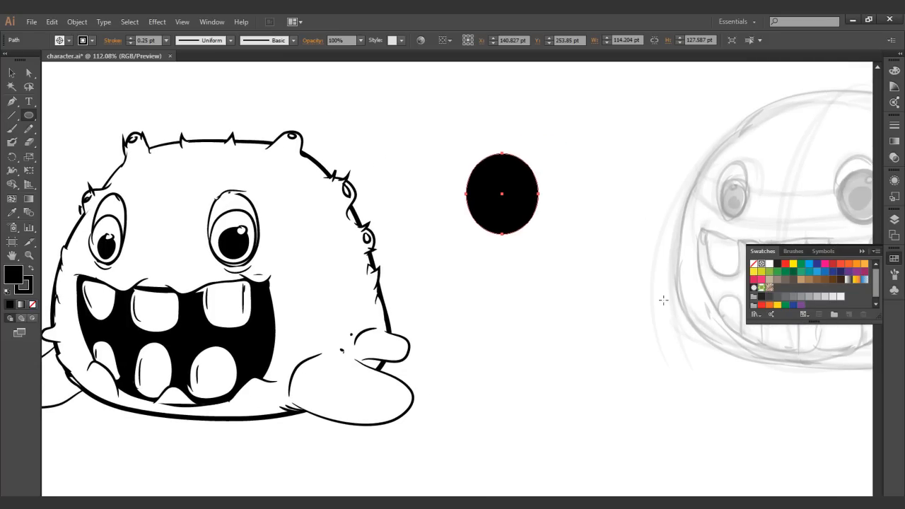
click(808, 265)
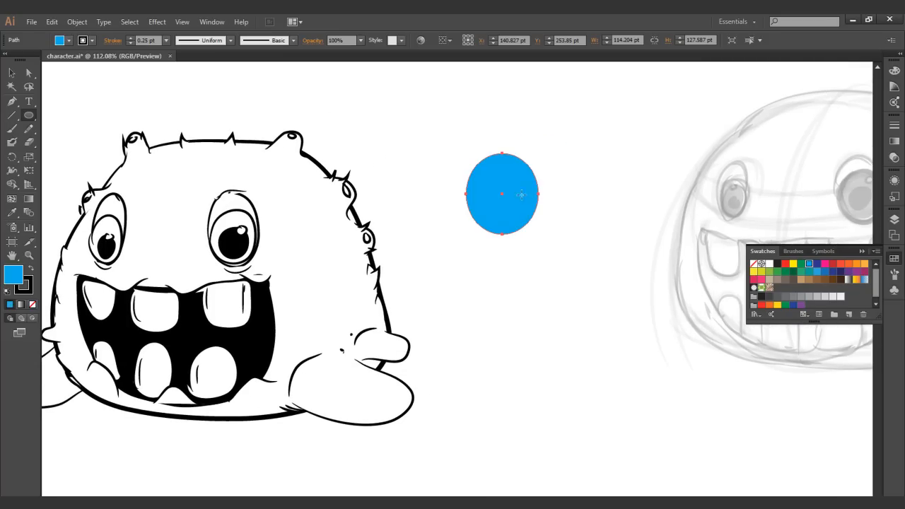
drag(488, 206, 528, 244)
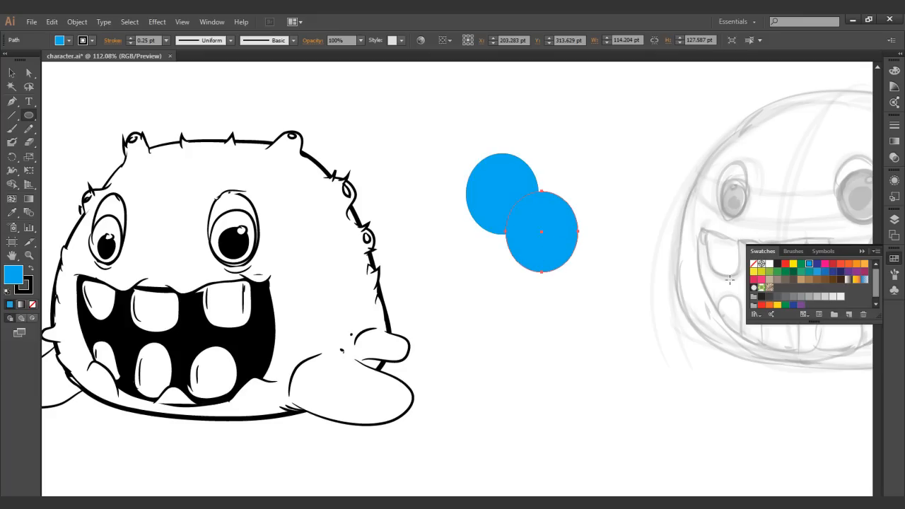
click(848, 264)
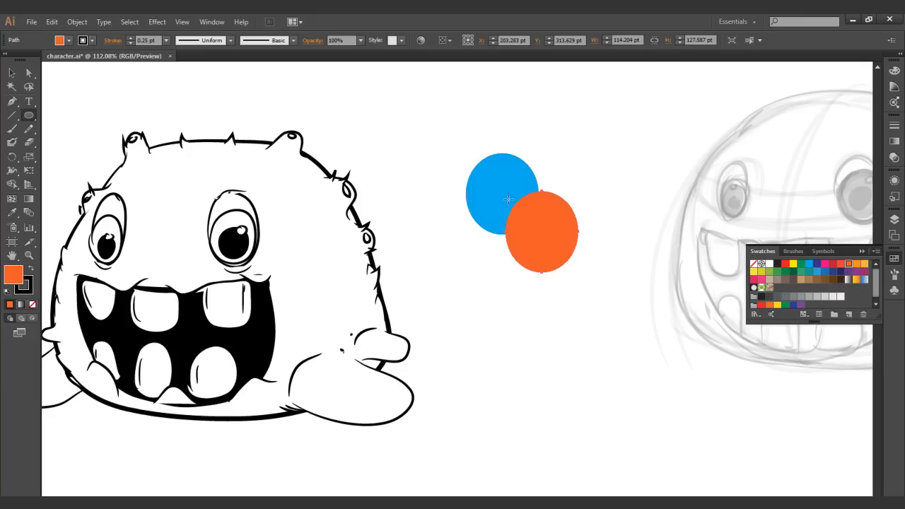
- Draw a smaller oval about 53 by 59 pt over the blue oval's lower-left edge and fill it with green
ctrl+click(504, 220)
mouse_move(487, 254)
mouse_down()
mouse_move(530, 247)
mouse_move(438, 303)
mouse_up()
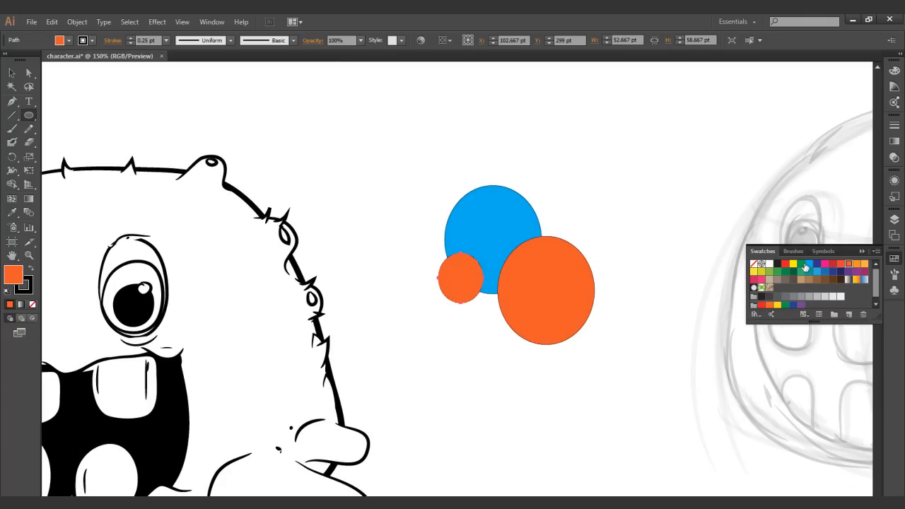
click(769, 271)
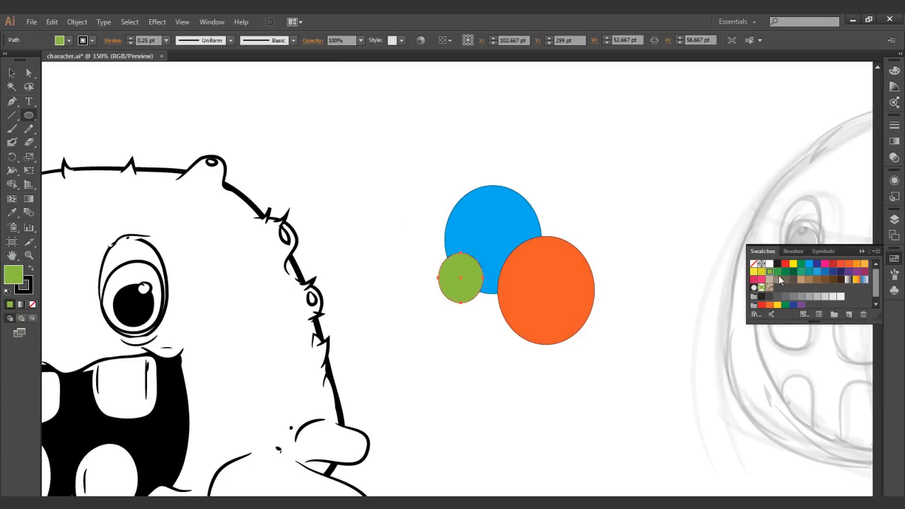
click(778, 272)
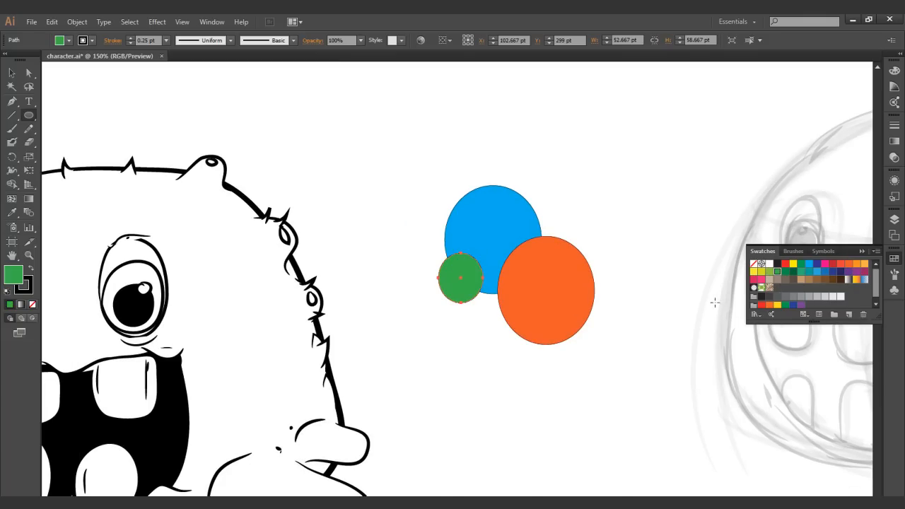
ctrl+click(579, 373)
- Fill the monster's body outline together with the bumps and tufts along its head with a bright blue of hue 200°
drag(454, 363, 634, 237)
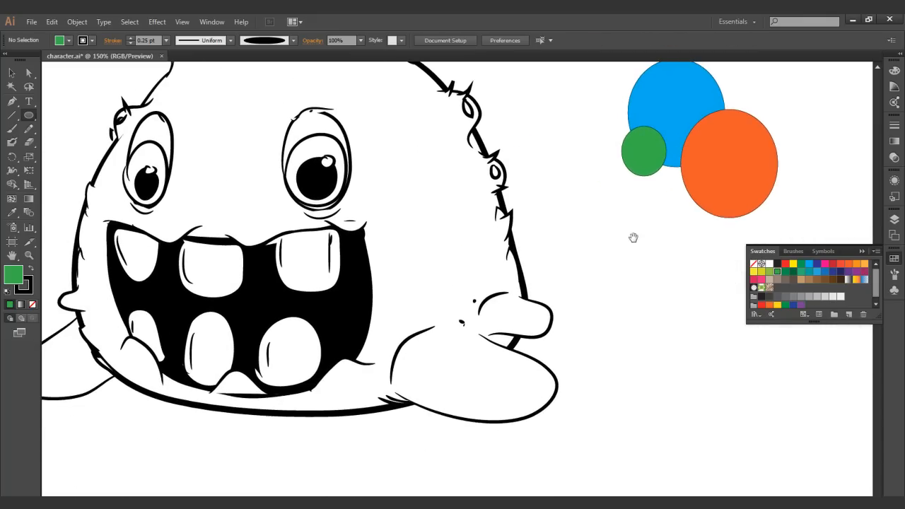
ctrl+alt+click(514, 273)
click(29, 73)
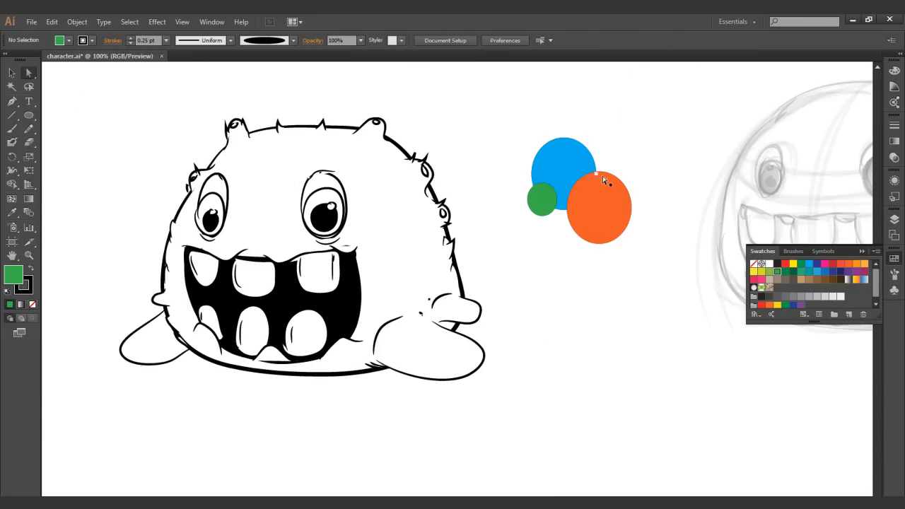
drag(605, 213, 600, 213)
drag(503, 263, 623, 287)
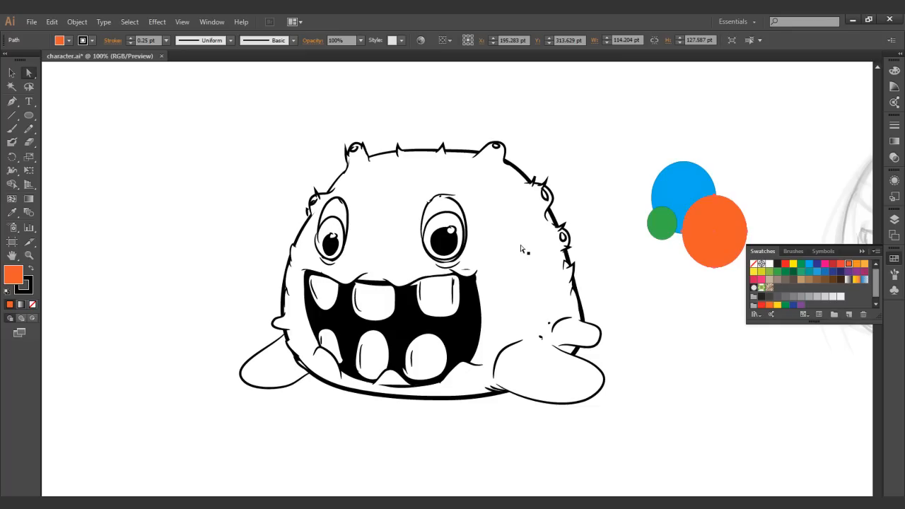
click(522, 243)
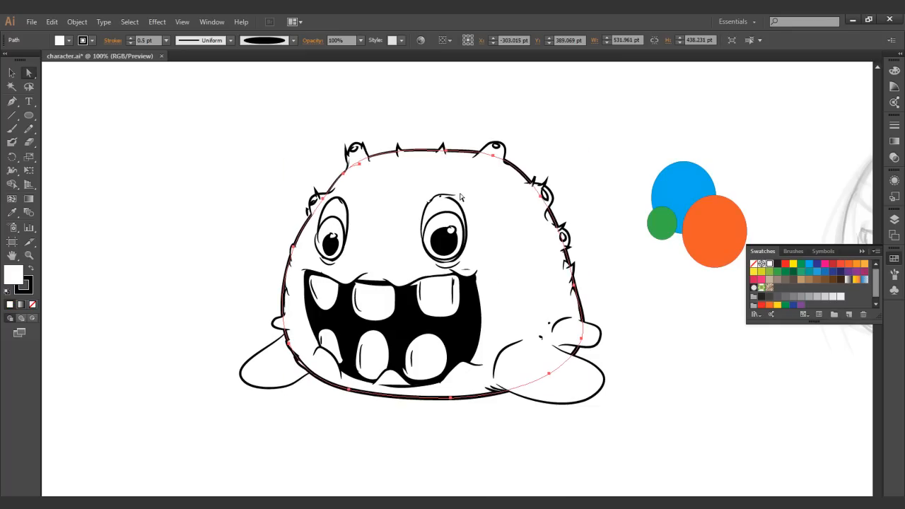
drag(601, 105, 307, 175)
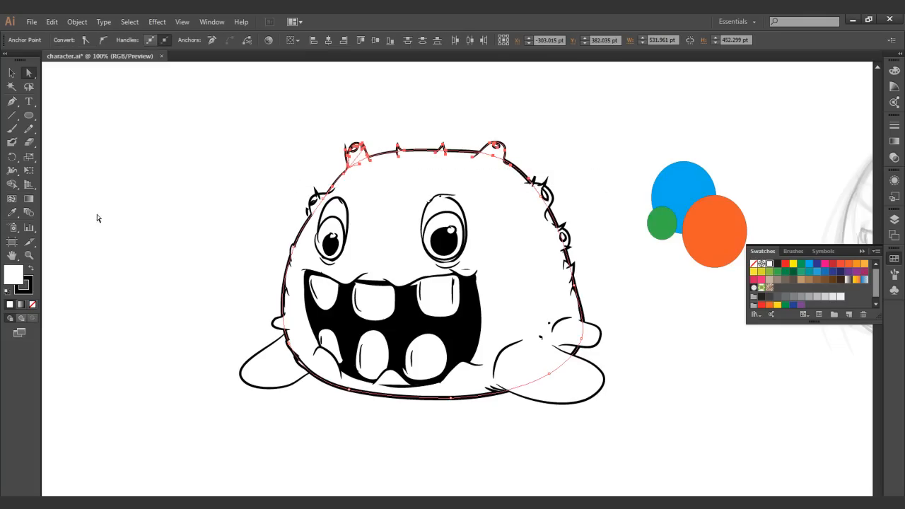
click(12, 212)
double_click(14, 276)
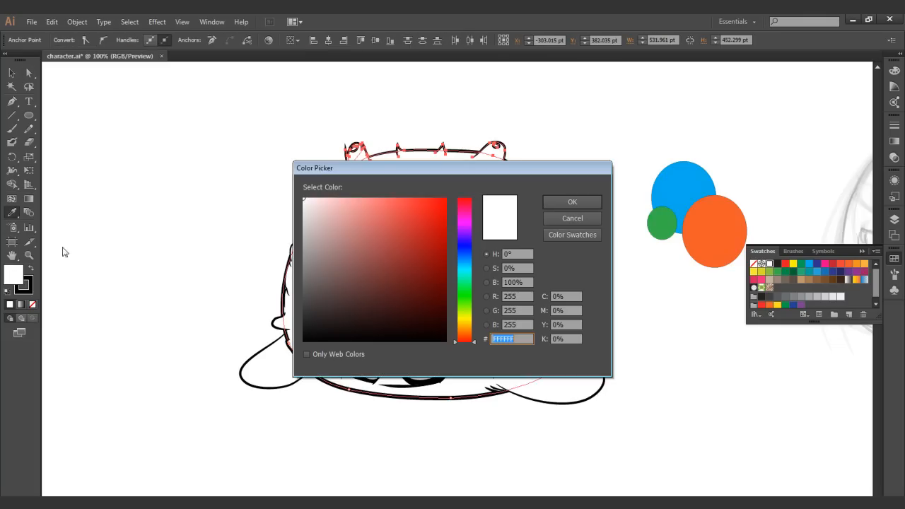
drag(464, 272, 465, 263)
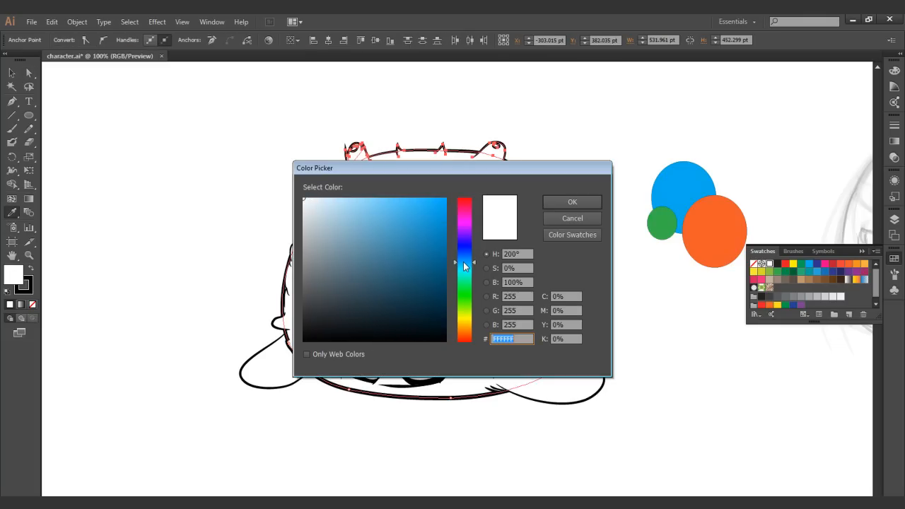
click(441, 201)
click(560, 203)
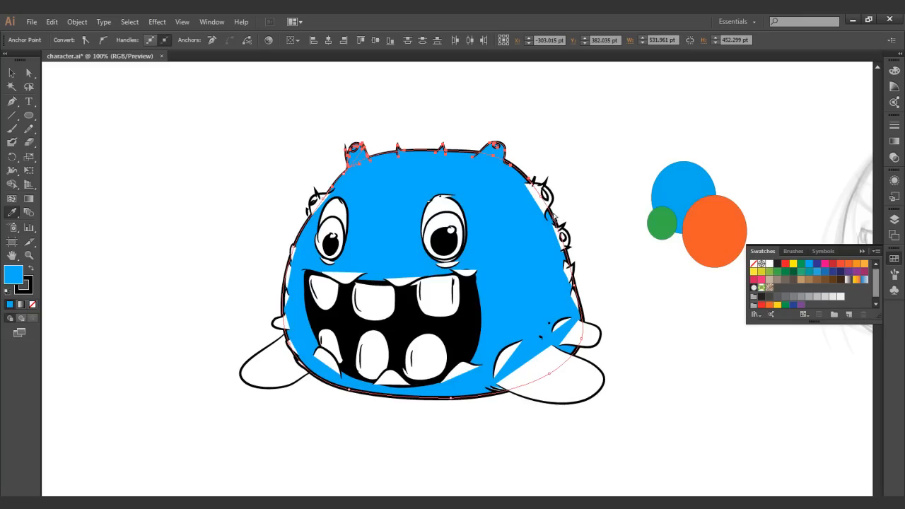
key(ctrl+shift+a)
- Copy the body's blue fill onto the upper curled tuft on the monster's right edge with the Eyedropper
drag(572, 167, 505, 296)
click(533, 213)
key(ctrl+z)
ctrl+click(575, 211)
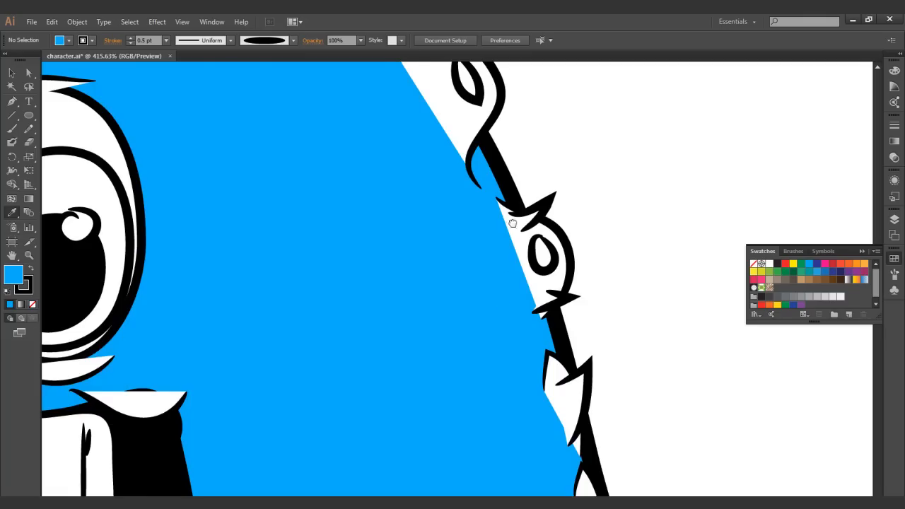
drag(483, 138, 481, 356)
ctrl+click(459, 356)
click(428, 332)
ctrl+click(423, 225)
ctrl+shift+click(454, 261)
click(400, 310)
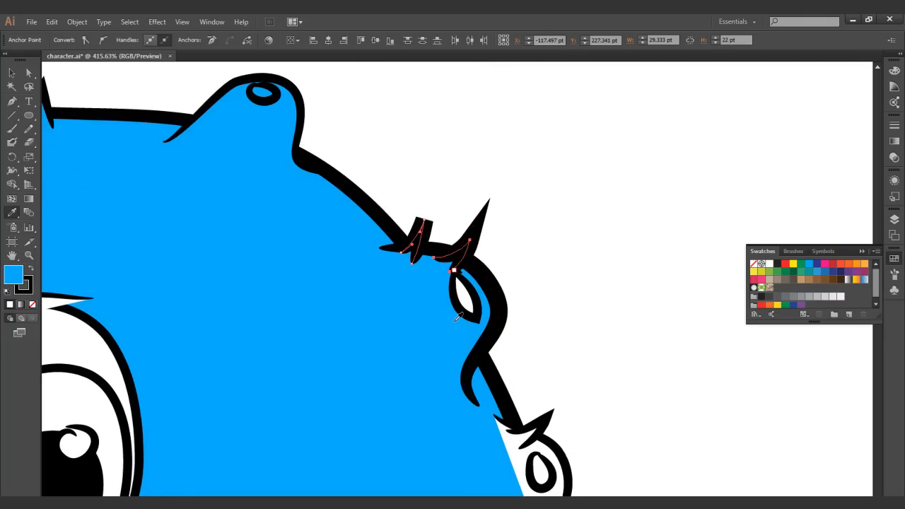
key(ctrl+z)
- Save the body's blue fill colour as a new swatch
ctrl+click(403, 349)
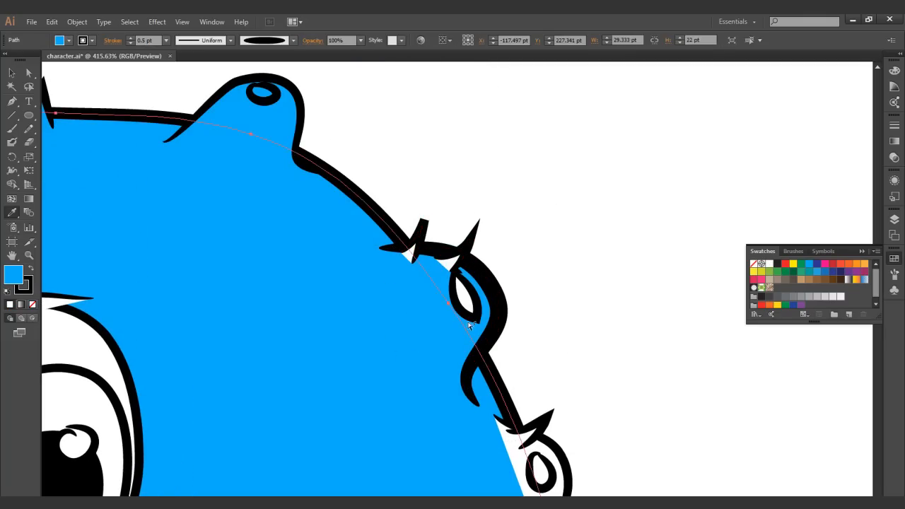
click(894, 260)
click(894, 260)
drag(13, 279, 739, 289)
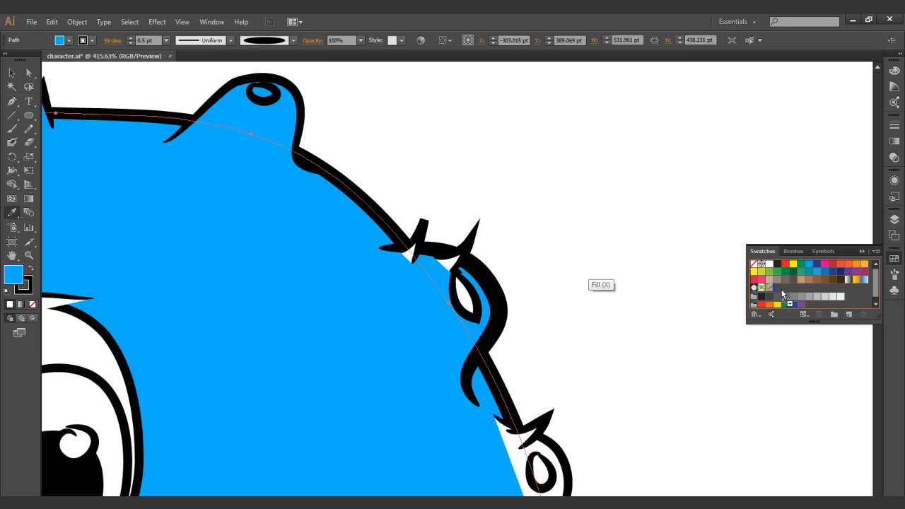
- Fill the four spikes around the two curled tufts on the monster's right edge with the saved blue swatch
ctrl+click(458, 260)
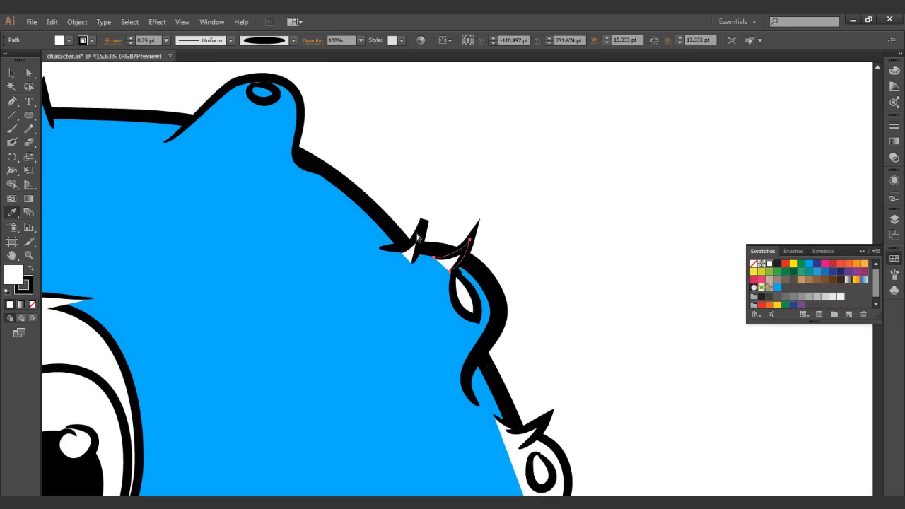
ctrl+shift+click(417, 238)
click(779, 289)
scroll(545, 212, down, 3)
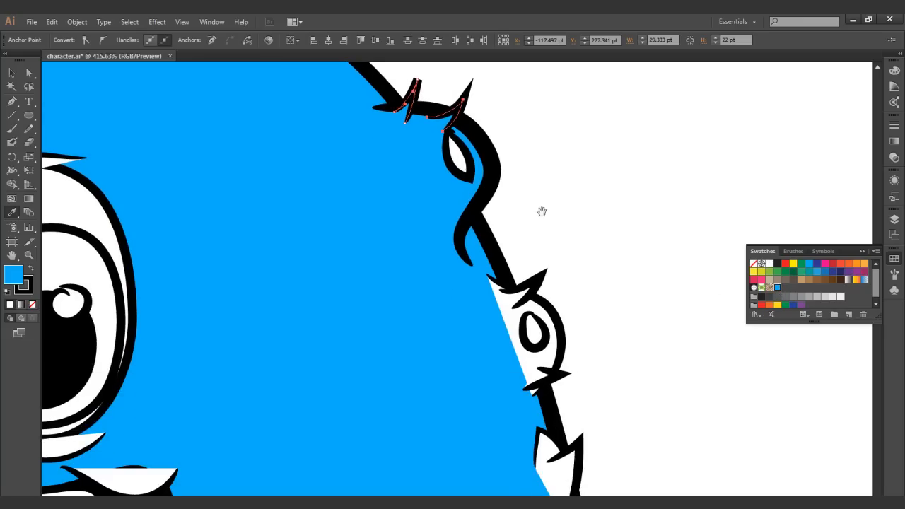
ctrl+click(515, 293)
ctrl+shift+click(544, 387)
click(778, 288)
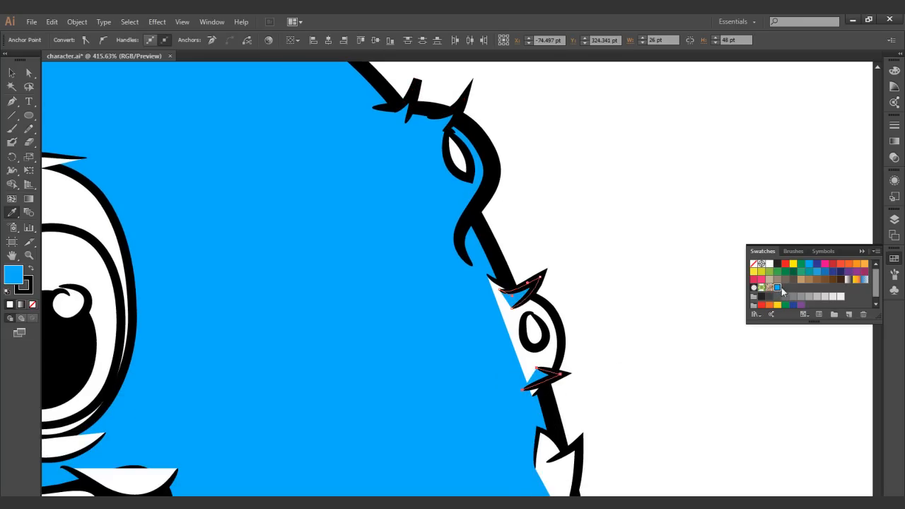
- Copy the body's blue fill onto the lower curled tuft on the monster's right edge, and clear the selection
ctrl+click(543, 352)
click(468, 337)
key(ctrl+z)
ctrl+click(532, 355)
key(ctrl+shift+z)
ctrl+click(456, 161)
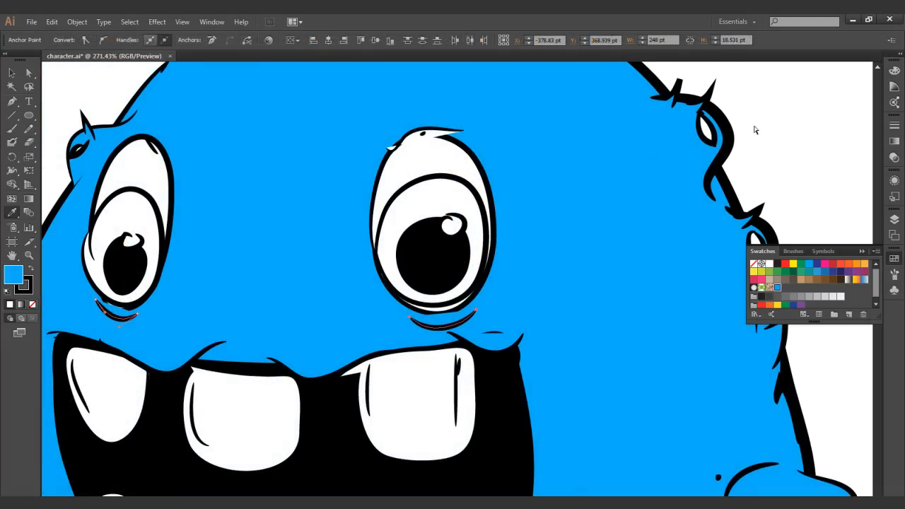
ctrl+click(754, 130)
- Give both outer eye shapes the blue fill and 0.15 pt stroke sampled from the monster's left-edge outline
drag(475, 224, 596, 267)
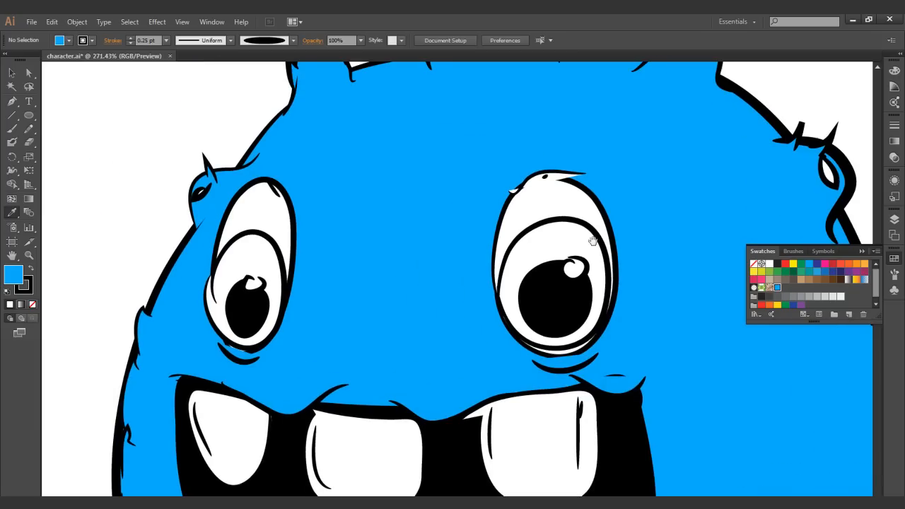
ctrl+click(556, 174)
ctrl+shift+click(274, 207)
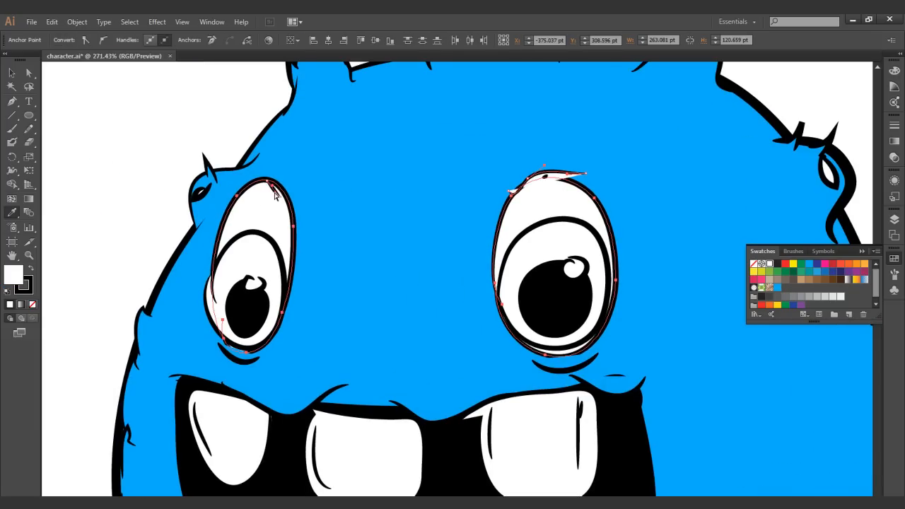
click(793, 146)
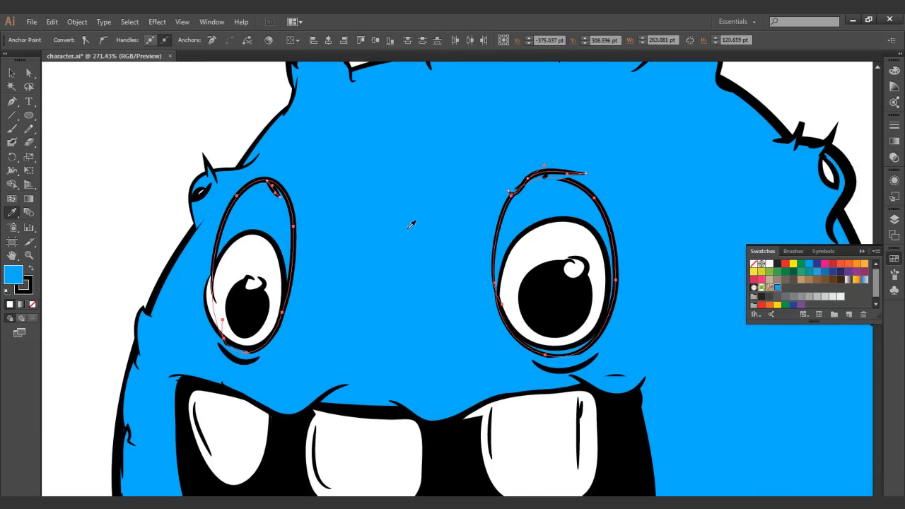
key(ctrl+z)
click(571, 360)
key(ctrl+z)
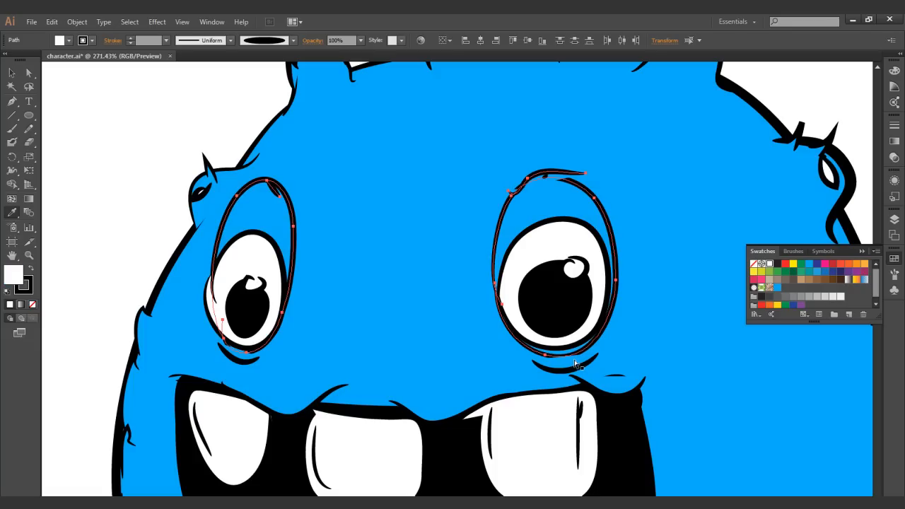
click(147, 326)
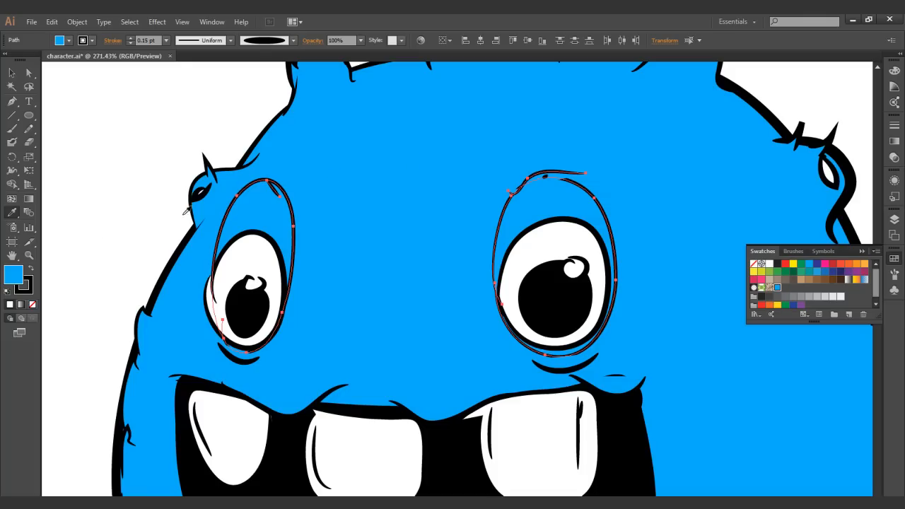
- Change the fill of both outer eye shapes to a darker blue and remove their stroke
double_click(12, 278)
drag(438, 216, 439, 244)
click(572, 202)
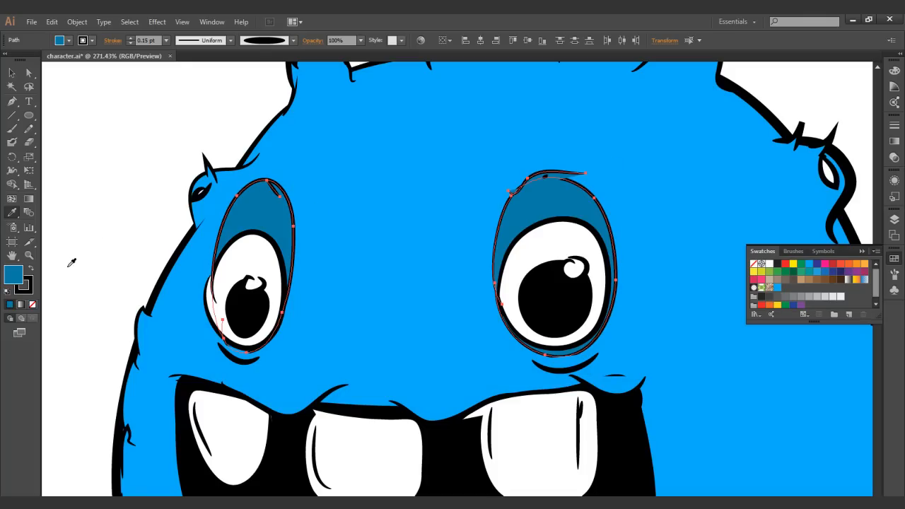
click(32, 304)
click(106, 212)
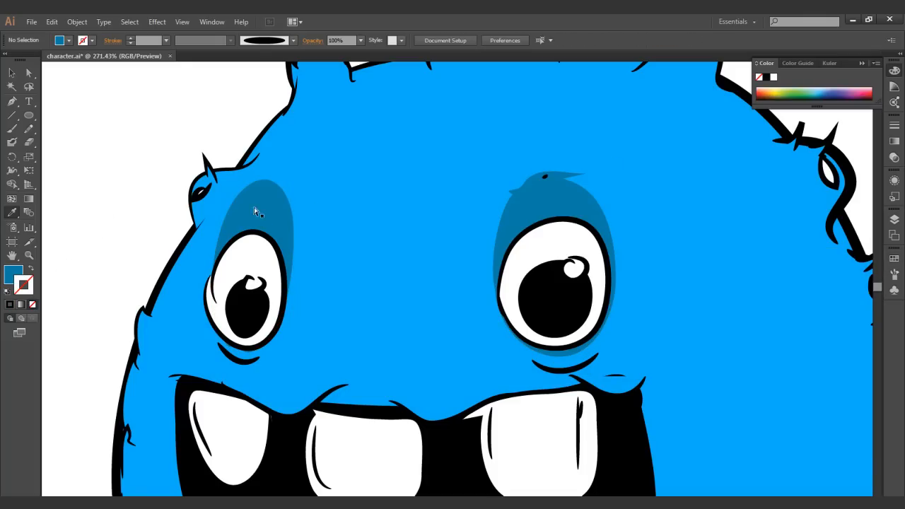
- Remove the stray black speck on top of the larger eye's eyelid and clear the selection
ctrl+alt+click(574, 276)
ctrl+alt+click(571, 260)
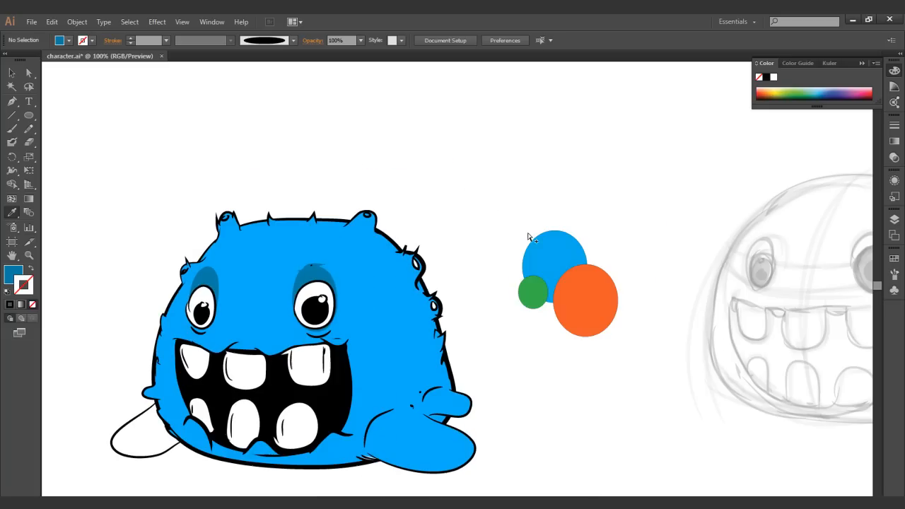
click(311, 265)
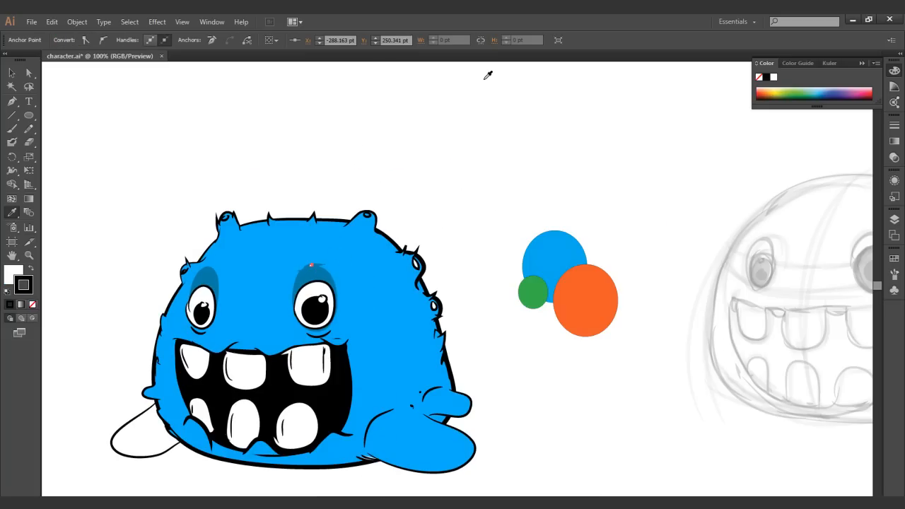
key(ctrl+shift+a)
- Select every object sharing the body's blue fill and change their black strokes to a very dark blue
click(378, 287)
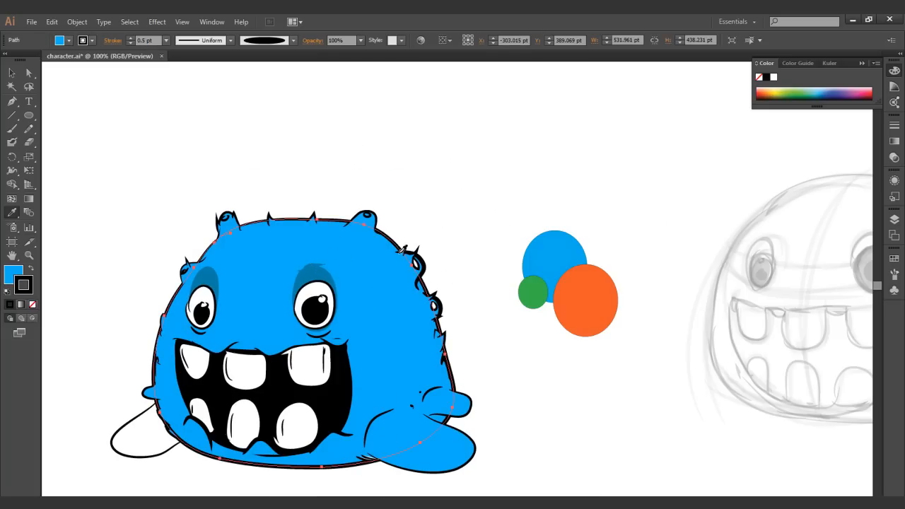
click(129, 21)
mouse_move(145, 130)
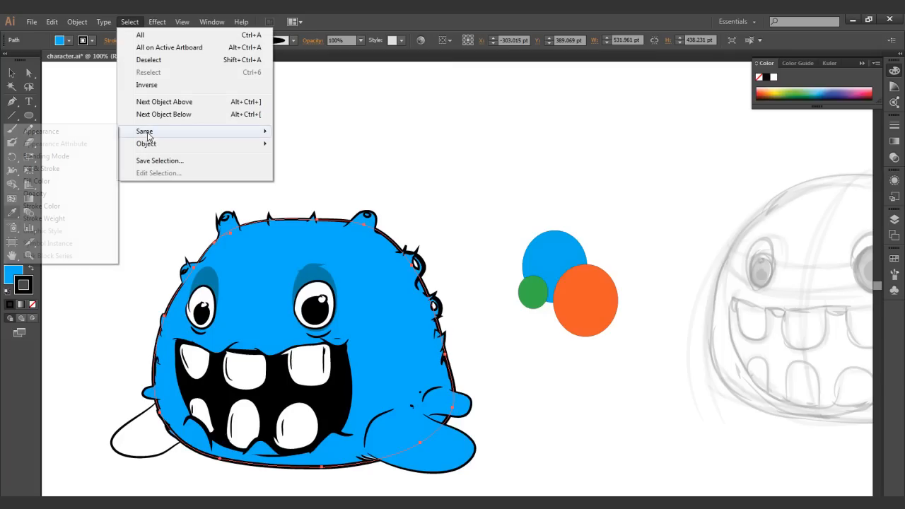
click(37, 181)
double_click(26, 289)
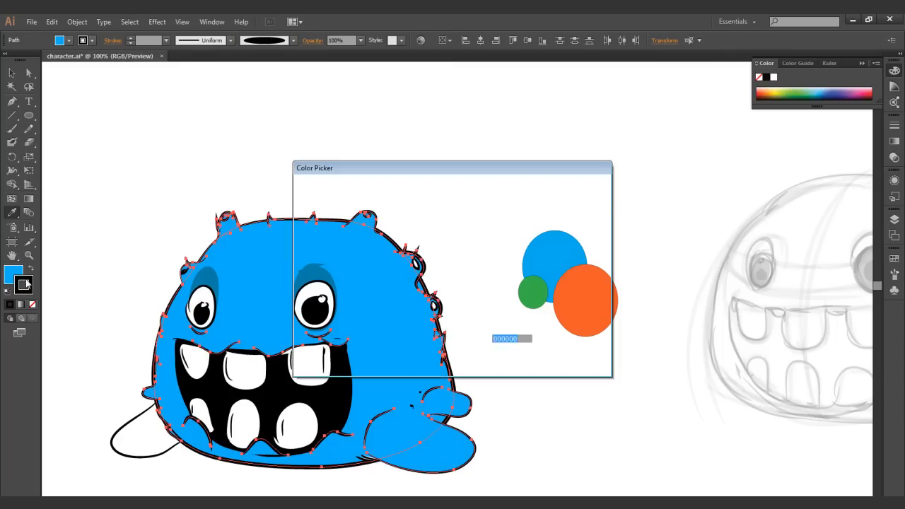
mouse_move(424, 253)
mouse_down()
mouse_move(439, 283)
mouse_move(427, 307)
mouse_move(427, 296)
mouse_up()
click(572, 205)
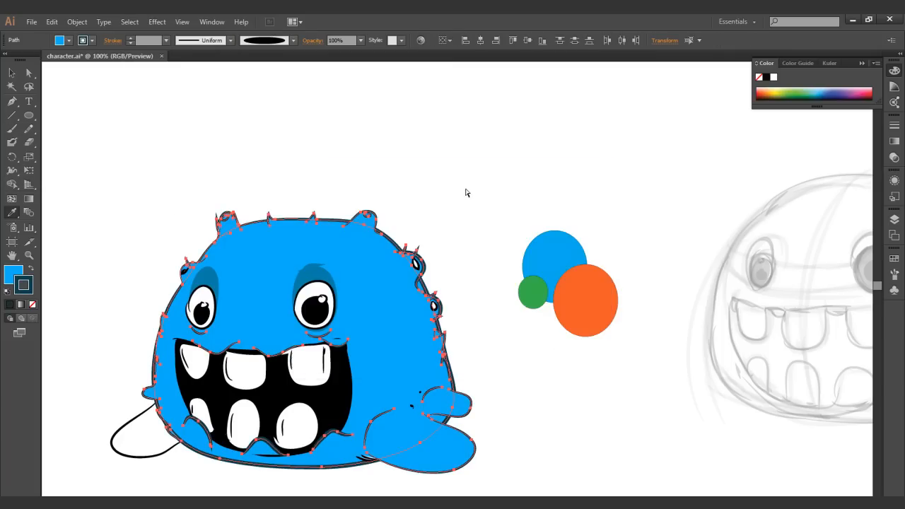
- Change the selected body outlines to a brighter, more saturated dark blue and clear the selection
double_click(26, 287)
mouse_move(438, 214)
mouse_down()
mouse_move(439, 263)
mouse_move(480, 247)
mouse_move(511, 218)
mouse_up()
click(572, 206)
ctrl+click(462, 239)
- Select the white eyeball shapes of both eyes
drag(423, 188, 335, 405)
ctrl+alt+click(360, 382)
drag(405, 247, 391, 367)
click(496, 230)
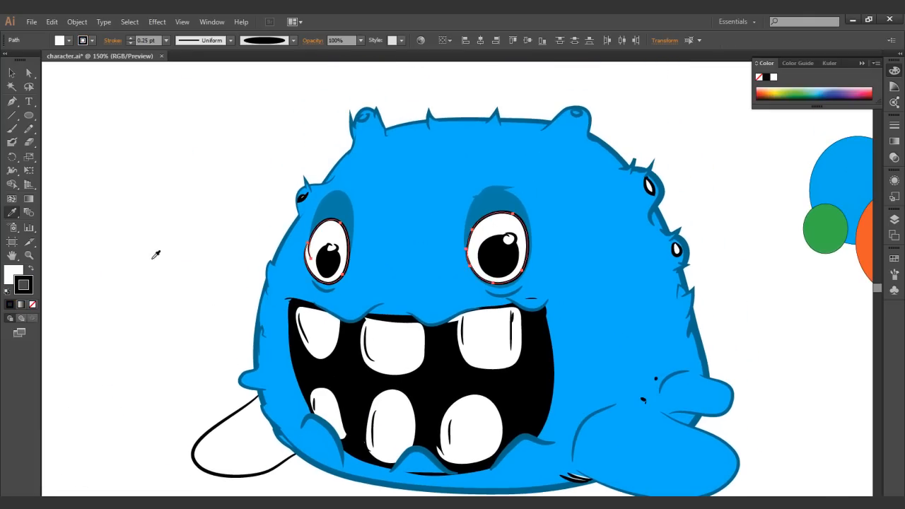
- Try removing the stroke from both eyeballs, and undo it
click(31, 304)
click(145, 314)
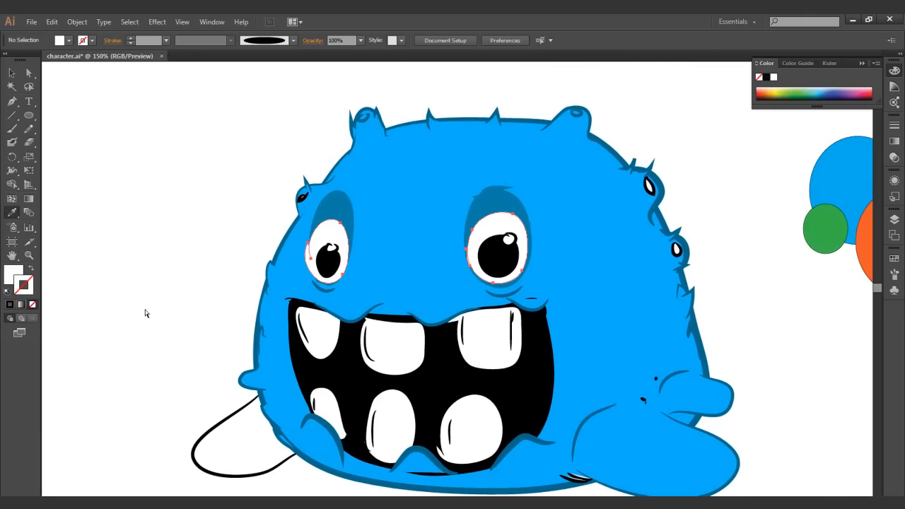
key(ctrl+z)
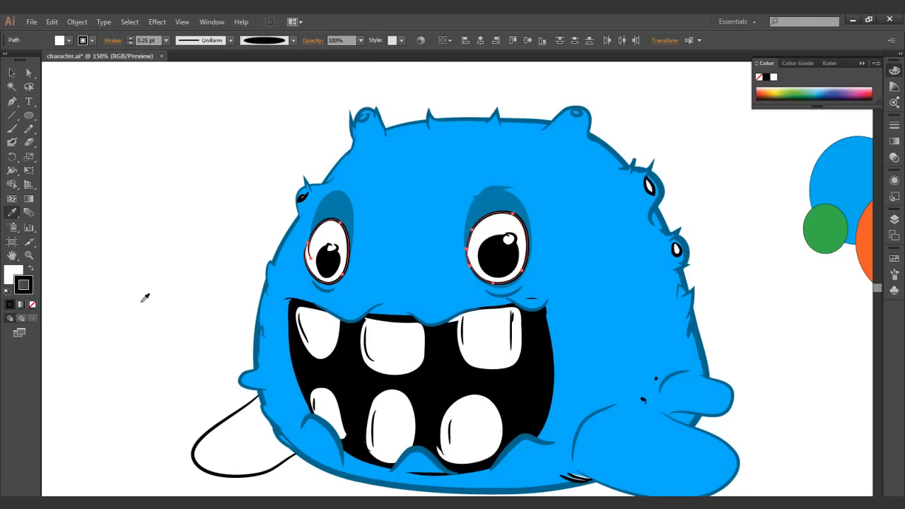
- Set the stroke of both eyeballs to the muted blue #3B606D and clear the selection
double_click(26, 287)
drag(406, 237, 367, 281)
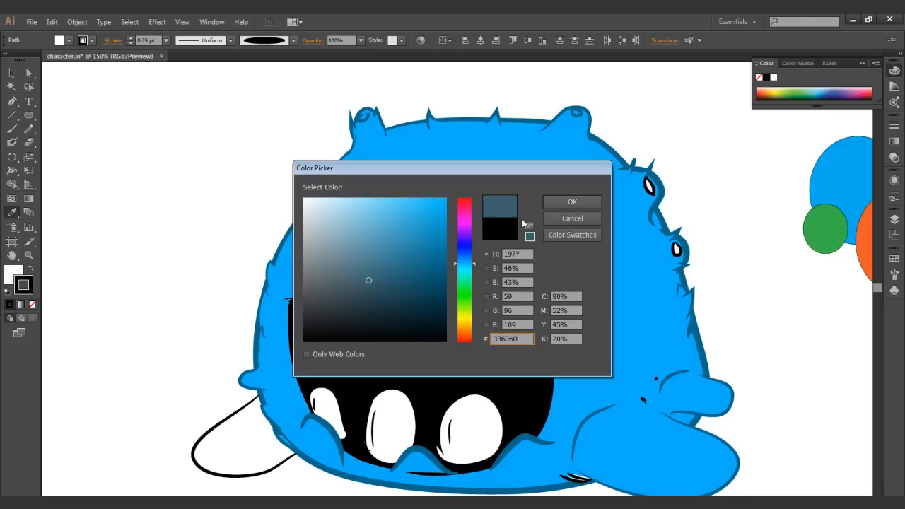
click(572, 202)
click(643, 126)
- Fill the black discs of both eyes with the orange sampled from the palette circle and remove their stroke
scroll(509, 215, down, 1)
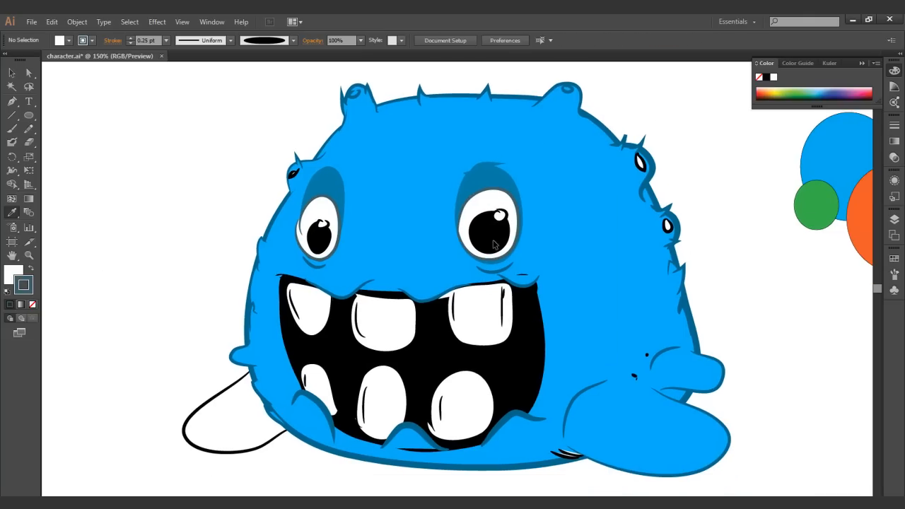
click(495, 224)
scroll(639, 188, right, 6)
scroll(640, 187, down, 1)
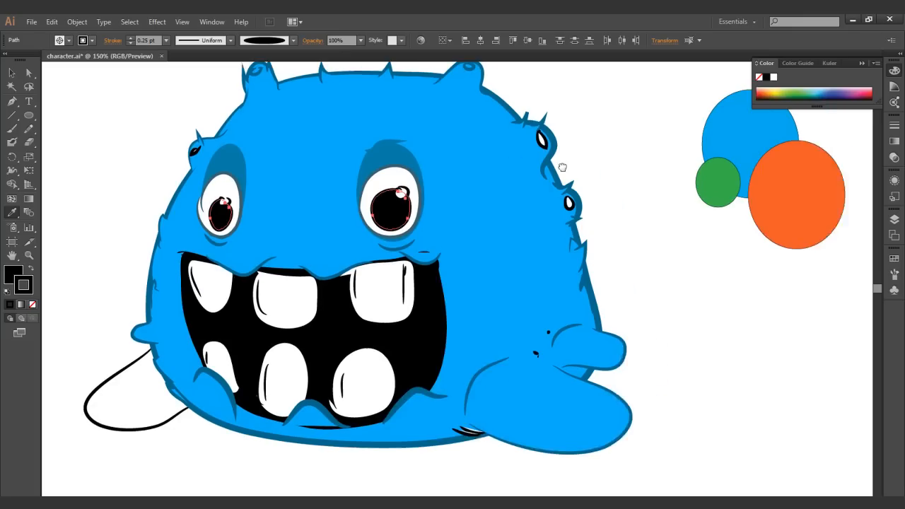
click(781, 168)
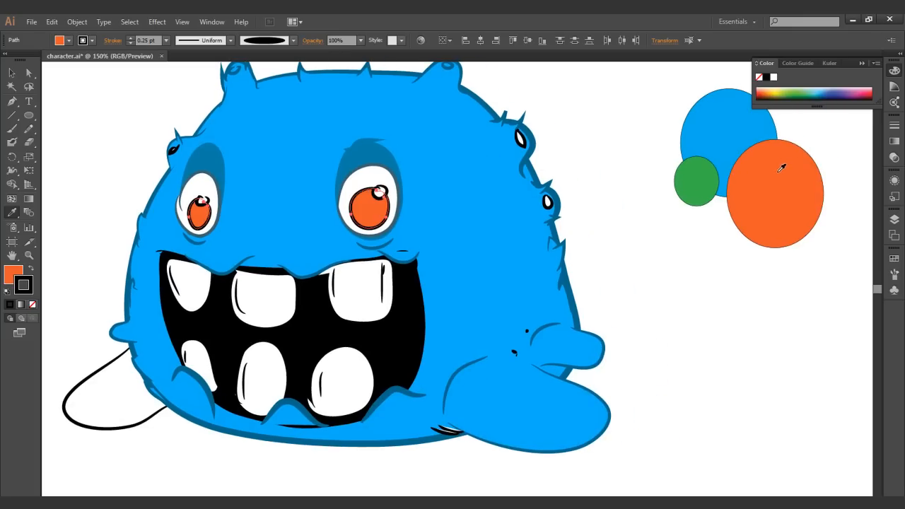
click(33, 305)
ctrl+click(89, 239)
- Remove the stroke from the white highlights in both eyes and clear the selection
drag(404, 254, 433, 284)
click(408, 223)
shift+click(231, 231)
click(32, 304)
key(ctrl+shift+a)
- Set up the Paintbrush with the irises' orange fill and the Multiply blending mode
click(410, 246)
shift+click(228, 244)
click(12, 128)
key(ctrl+shift+a)
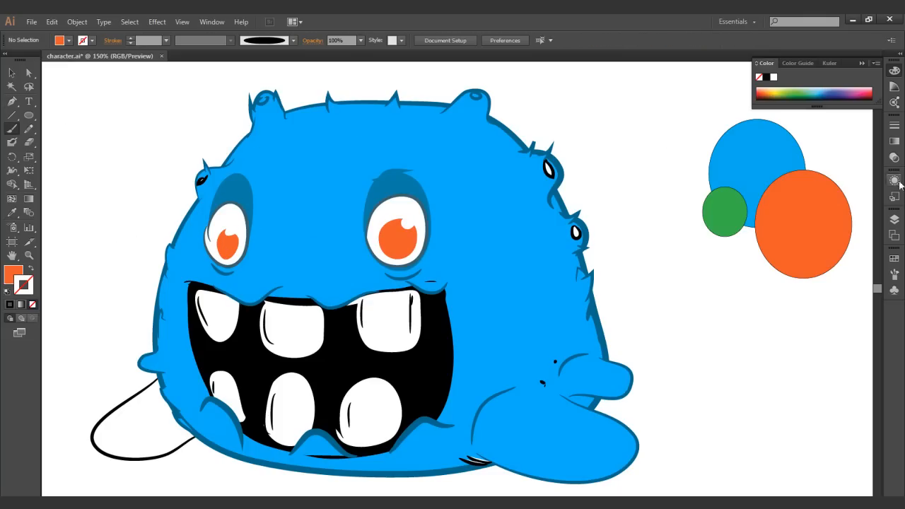
click(895, 157)
click(789, 132)
click(782, 171)
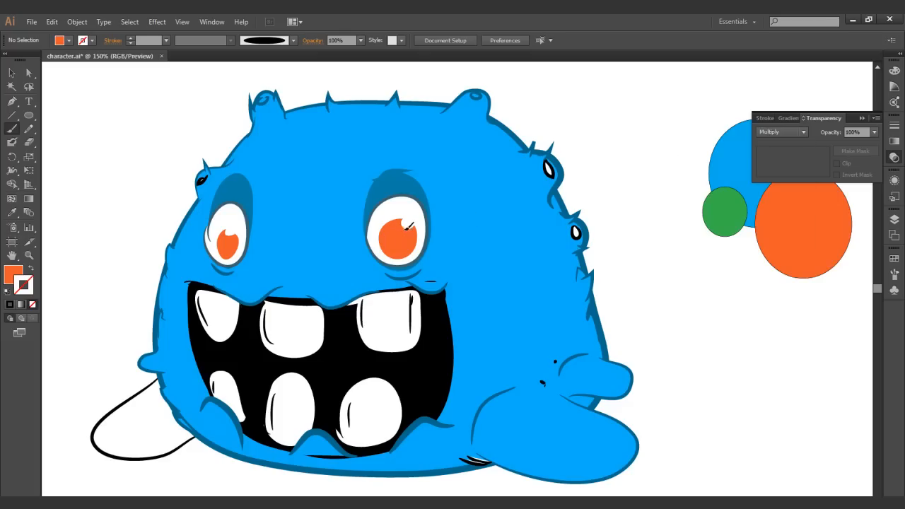
- Paint a round pupil inside the larger eye's orange iris and set its stroke weight to 0.25 pt
drag(407, 226, 403, 216)
click(167, 40)
click(182, 52)
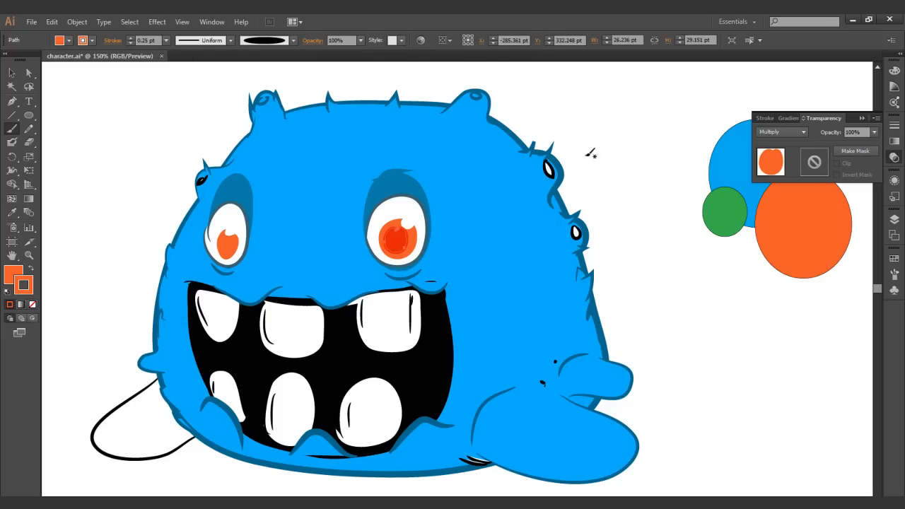
- Darken the painted pupil to 62% brightness using Recolor Artwork
click(422, 40)
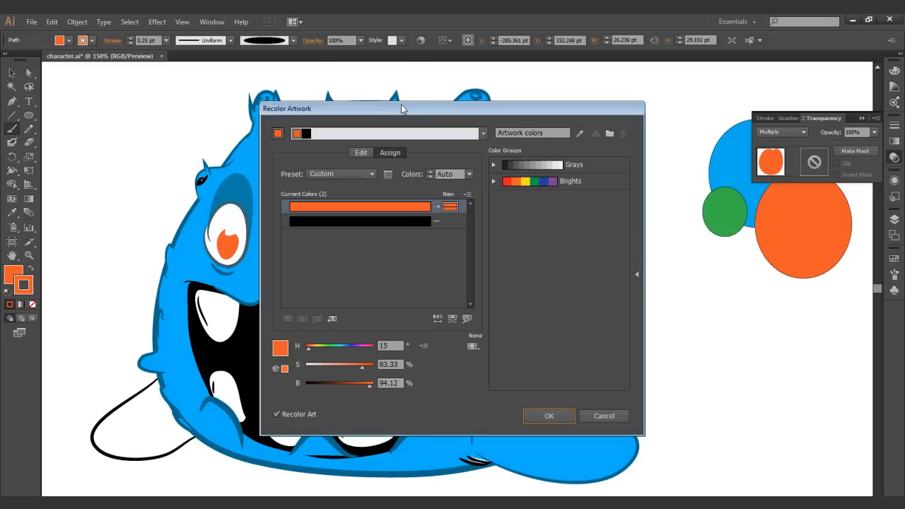
drag(401, 106, 639, 118)
click(600, 164)
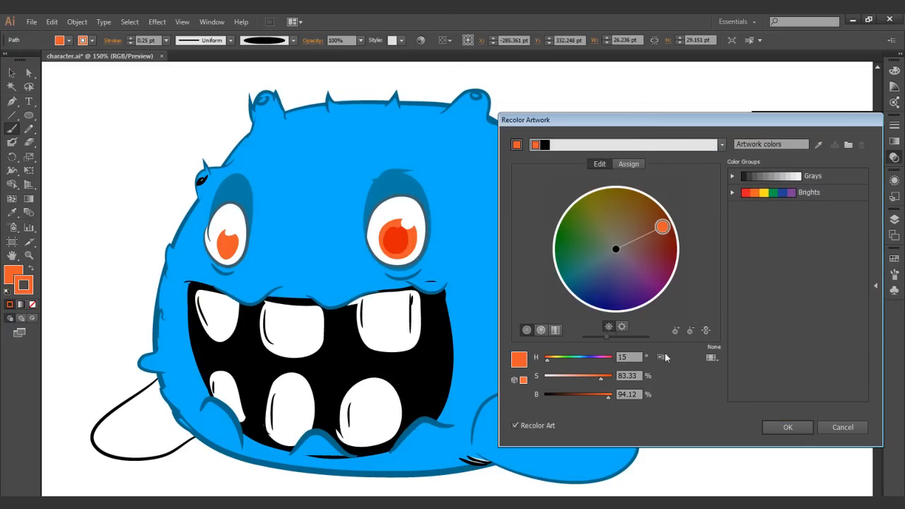
drag(603, 394, 586, 392)
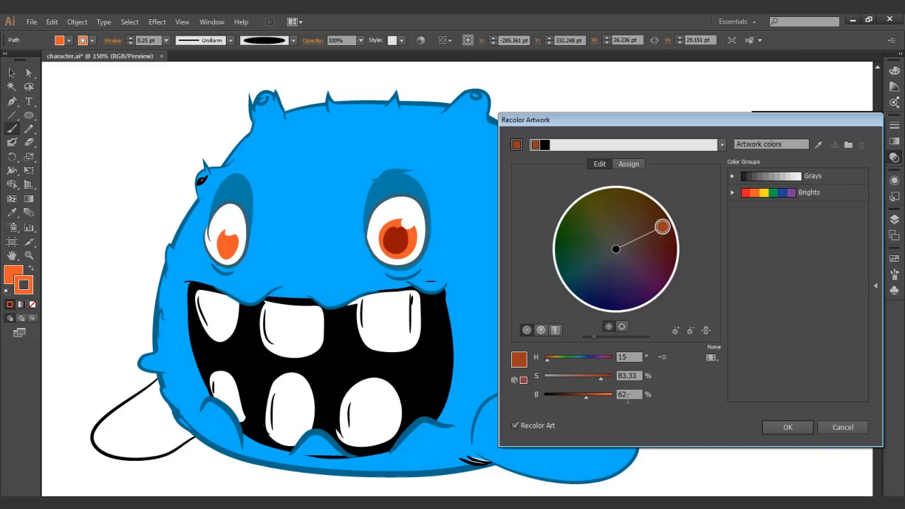
click(804, 429)
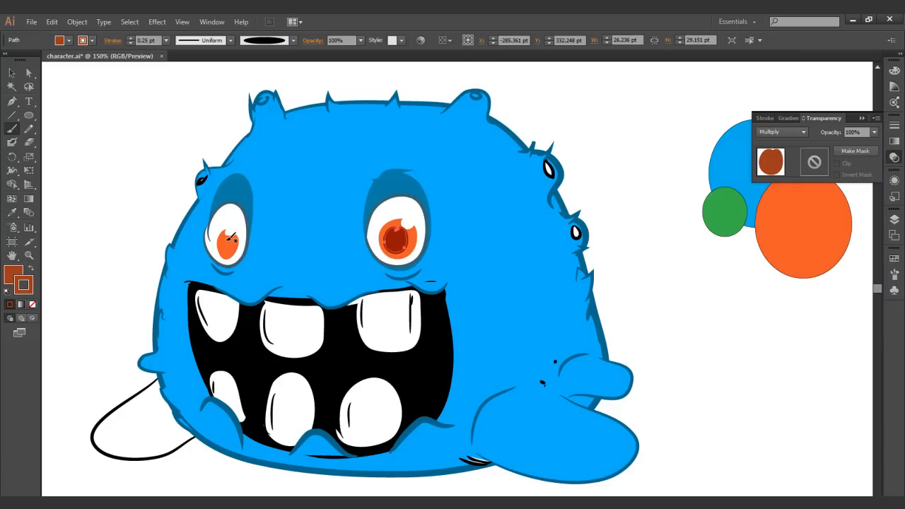
- Paint a matching dark pupil in the smaller eye and try brushing white highlights on both eyes, undoing those strokes
key(ctrl+shift+a)
mouse_move(412, 227)
mouse_down()
mouse_move(401, 219)
mouse_move(408, 224)
mouse_up()
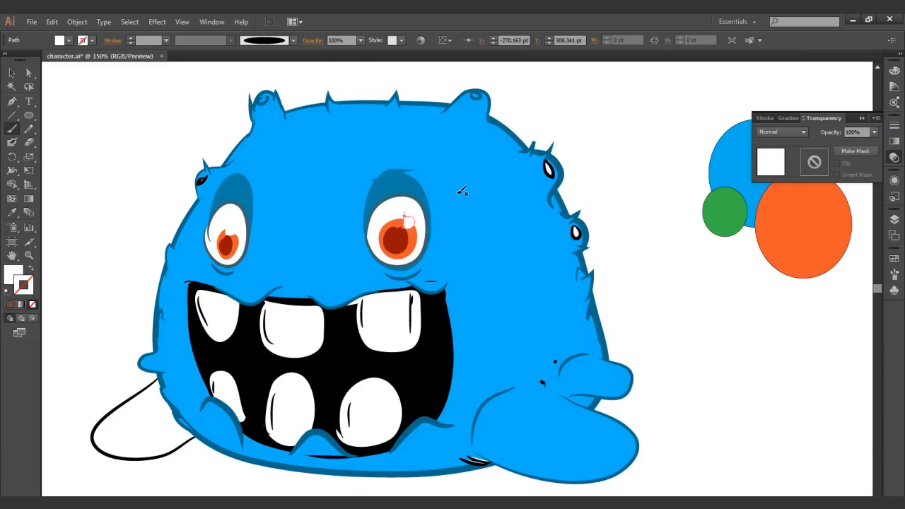
key(ctrl+z)
mouse_move(227, 230)
mouse_down()
mouse_move(230, 240)
mouse_move(230, 228)
mouse_up()
key(ctrl+z)
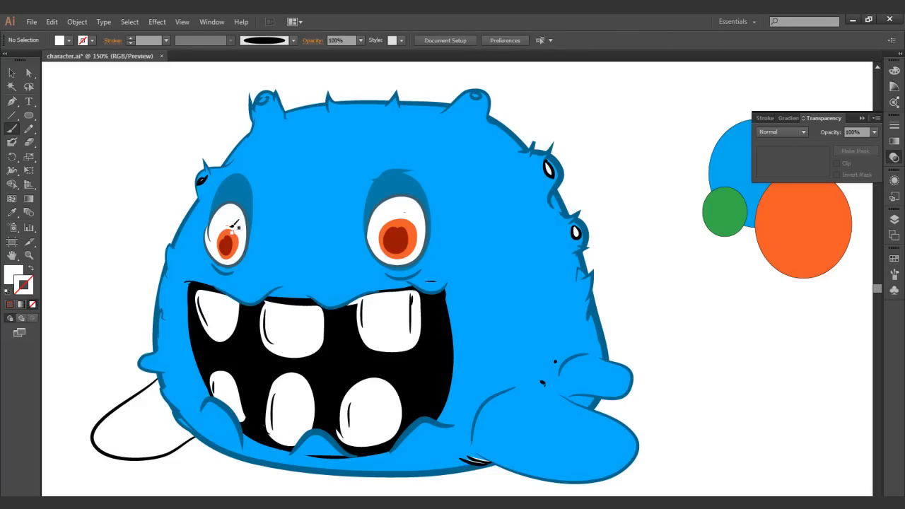
- Paint new white highlights over both irises with a 0.25 pt white stroke, and clear the selection
drag(417, 228, 404, 226)
key(d)
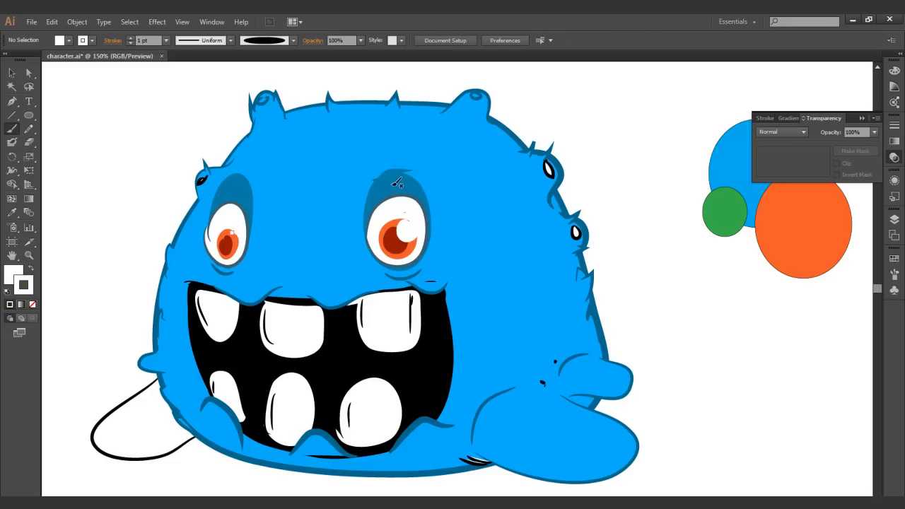
ctrl+click(407, 233)
click(166, 40)
click(185, 53)
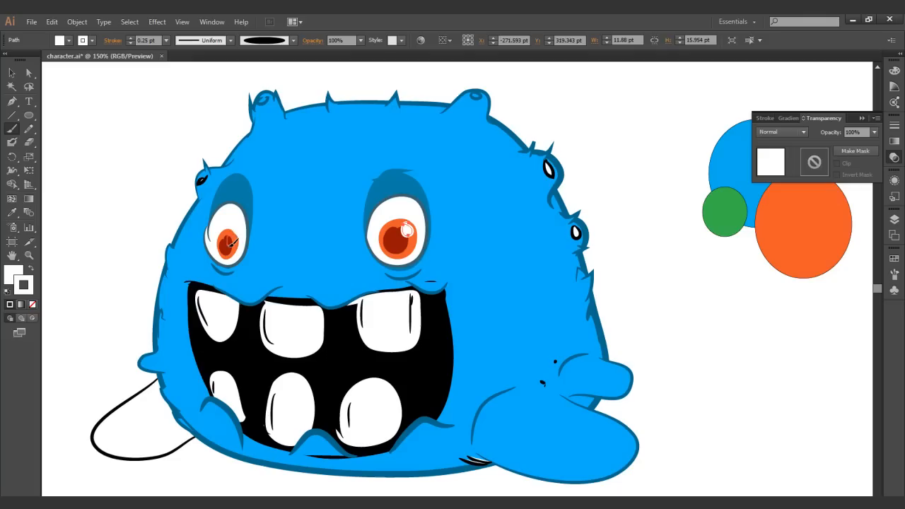
key(ctrl+shift+a)
- Select the upper teeth and the outer lower teeth together with the teeth's inner crease lines
drag(402, 283, 417, 212)
ctrl+click(398, 257)
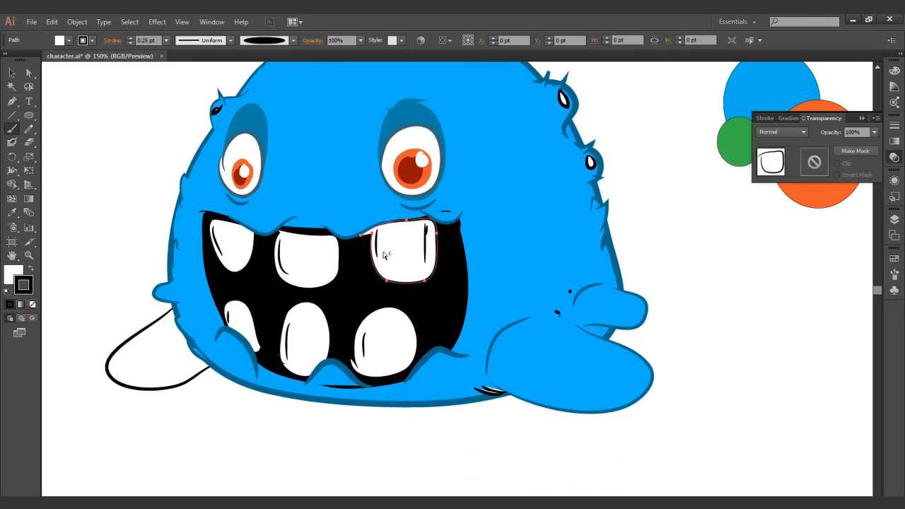
ctrl+shift+click(248, 253)
ctrl+shift+click(241, 319)
ctrl+shift+click(219, 251)
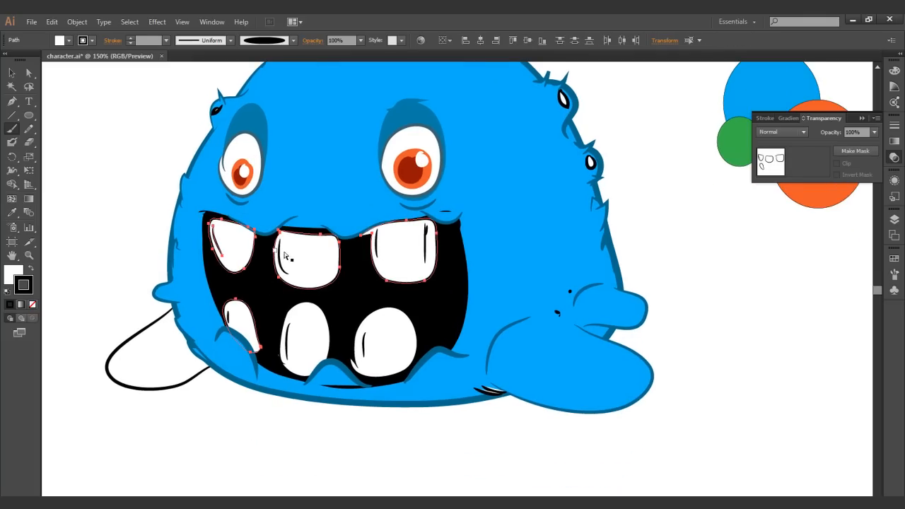
ctrl+shift+click(281, 260)
ctrl+shift+click(230, 318)
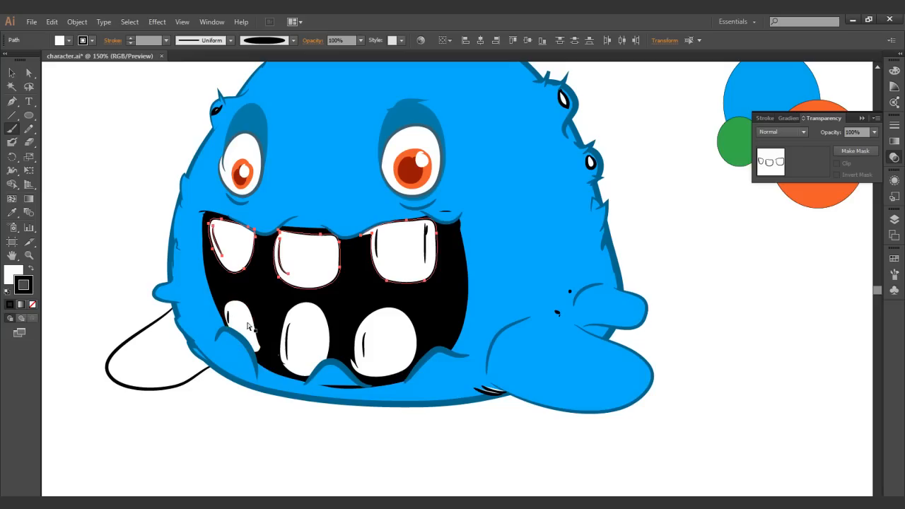
ctrl+shift+click(228, 320)
ctrl+shift+click(289, 329)
ctrl+shift+click(364, 345)
ctrl+shift+click(382, 353)
ctrl+shift+click(426, 245)
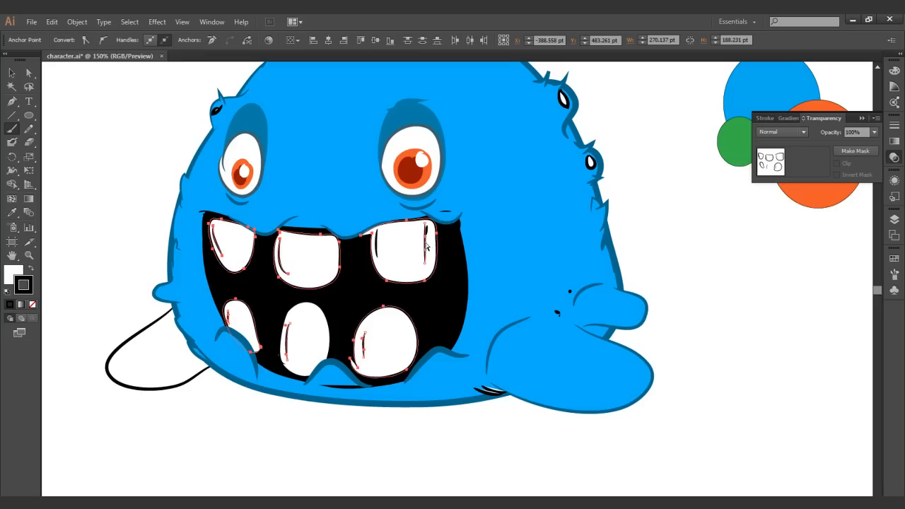
- Give the selected teeth and crease lines a light tan stroke (H 38°, S 40%, B 92%), keep the fill white, and deselect
double_click(10, 275)
drag(470, 294, 465, 331)
drag(362, 212, 361, 208)
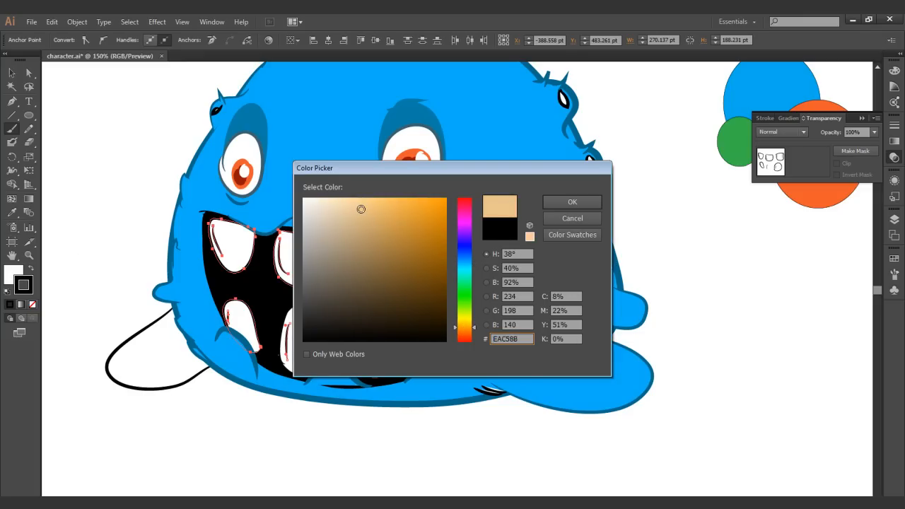
click(557, 204)
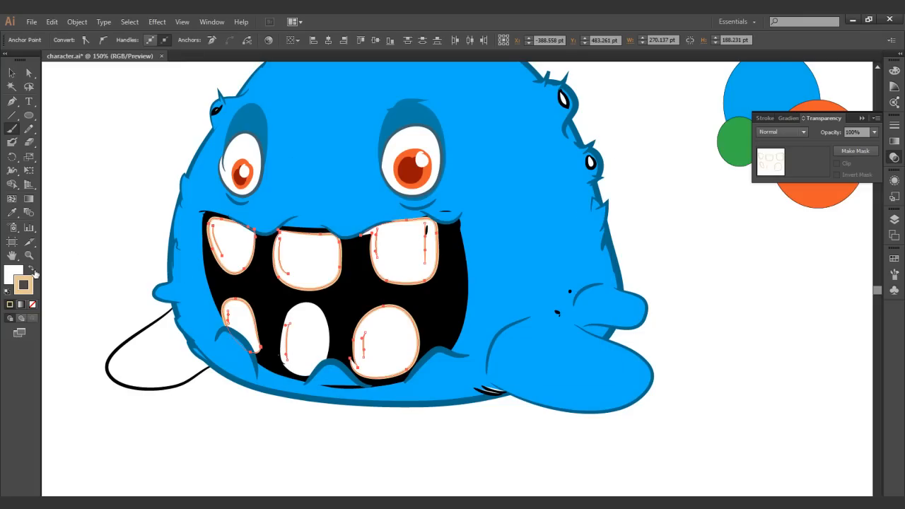
double_click(17, 274)
click(578, 203)
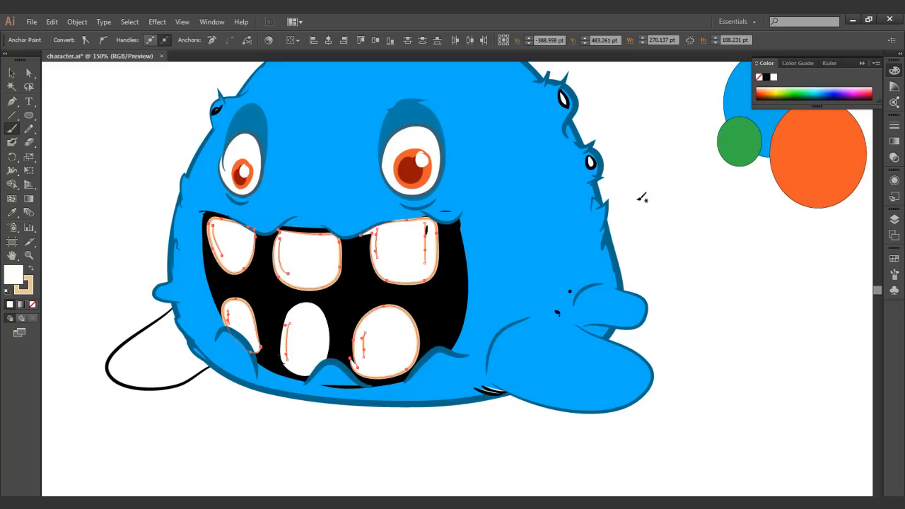
ctrl+click(665, 208)
- Copy the white fill and 0.25 pt tan stroke from the neighbouring lower tooth onto the middle lower tooth, and deselect
ctrl+alt+click(524, 299)
ctrl+alt+click(525, 299)
ctrl+alt+click(524, 299)
drag(430, 194, 279, 348)
drag(342, 380, 364, 414)
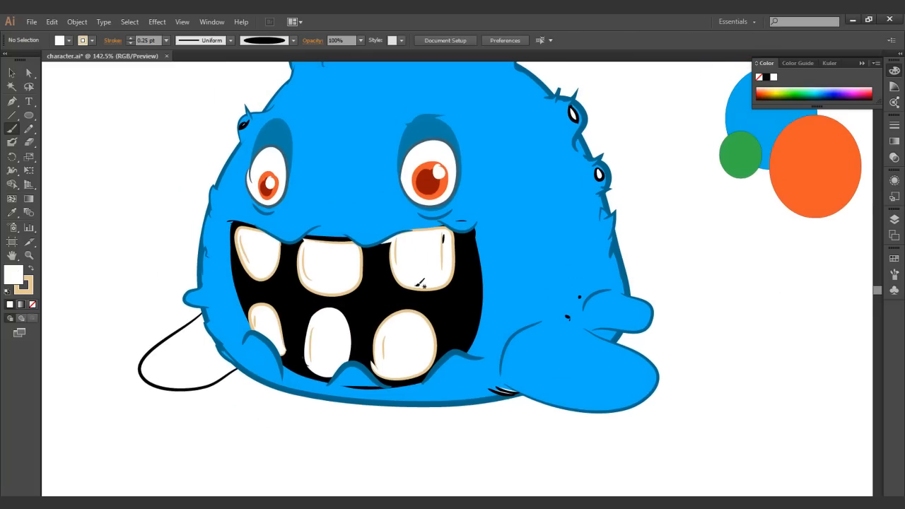
ctrl+click(335, 333)
click(406, 331)
ctrl+click(329, 321)
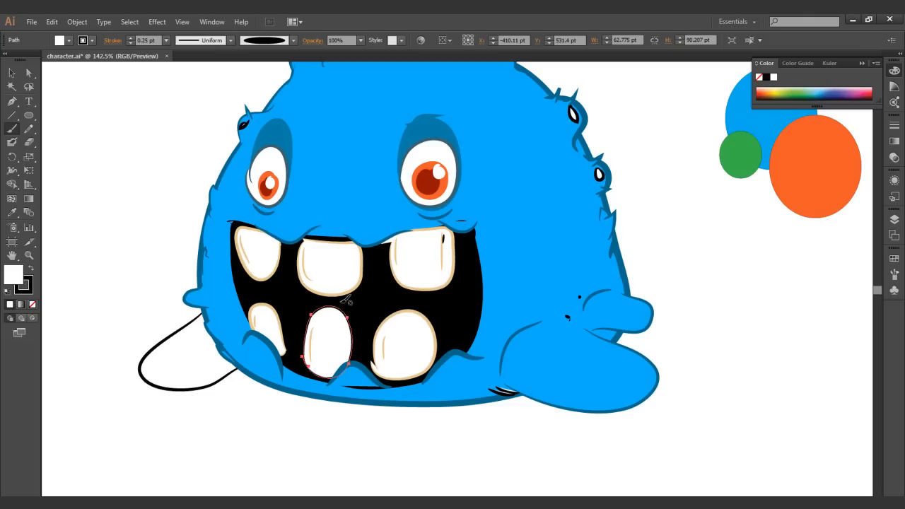
key(i)
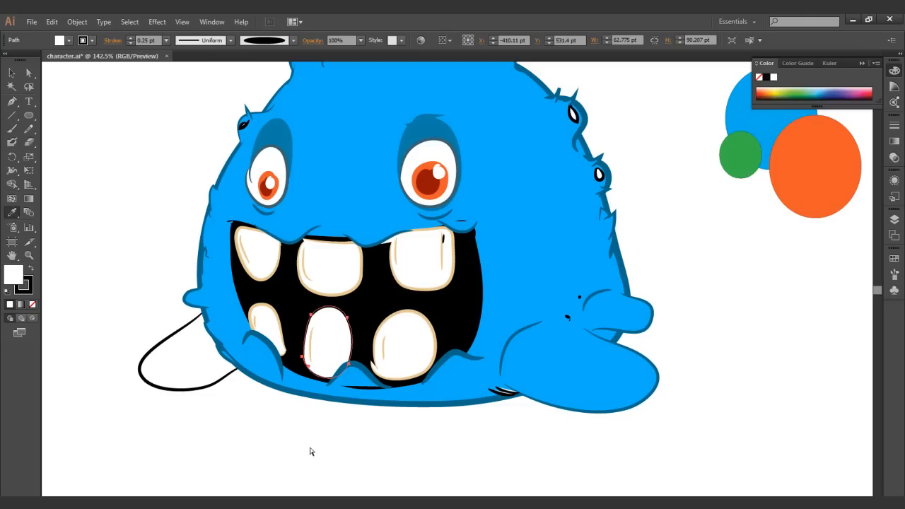
click(418, 333)
ctrl+click(351, 458)
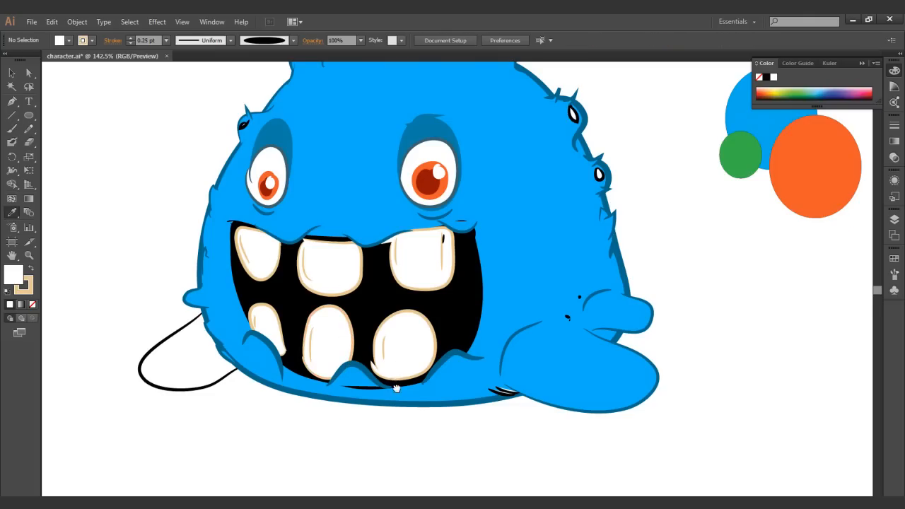
- Select the upper and lower gum shapes inside the mouth and fill them with pink
drag(406, 298, 412, 307)
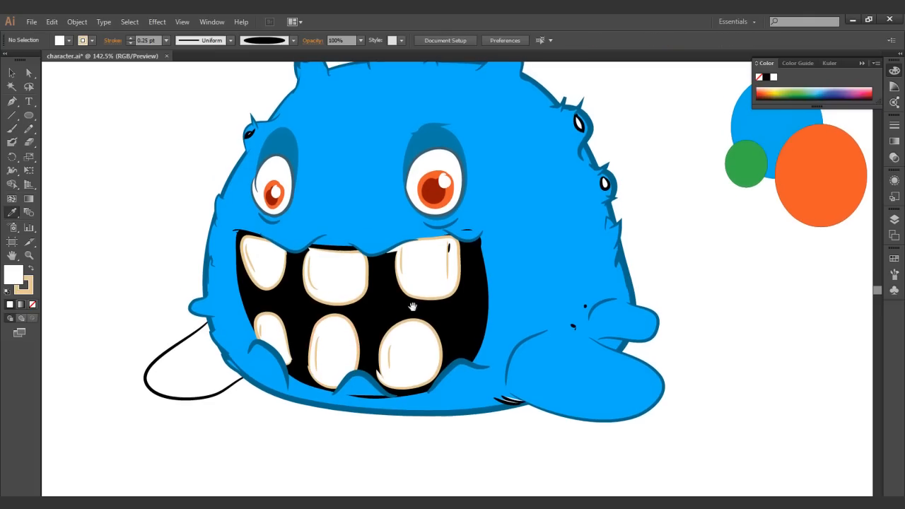
ctrl+shift+click(302, 371)
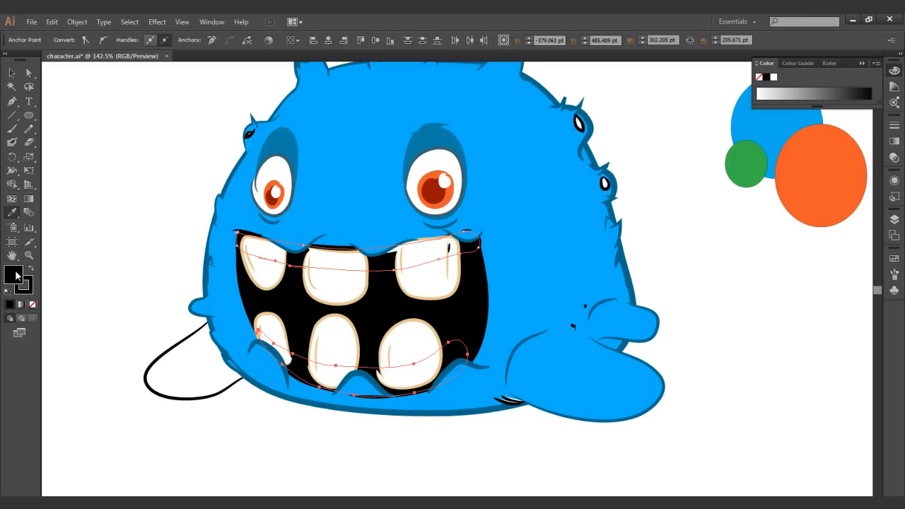
double_click(15, 275)
click(577, 205)
double_click(14, 276)
drag(465, 244, 465, 212)
click(406, 216)
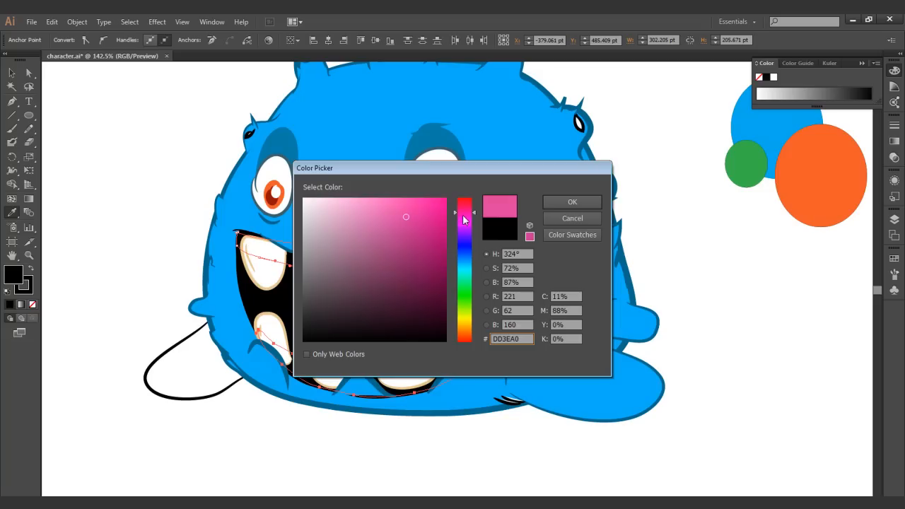
click(564, 203)
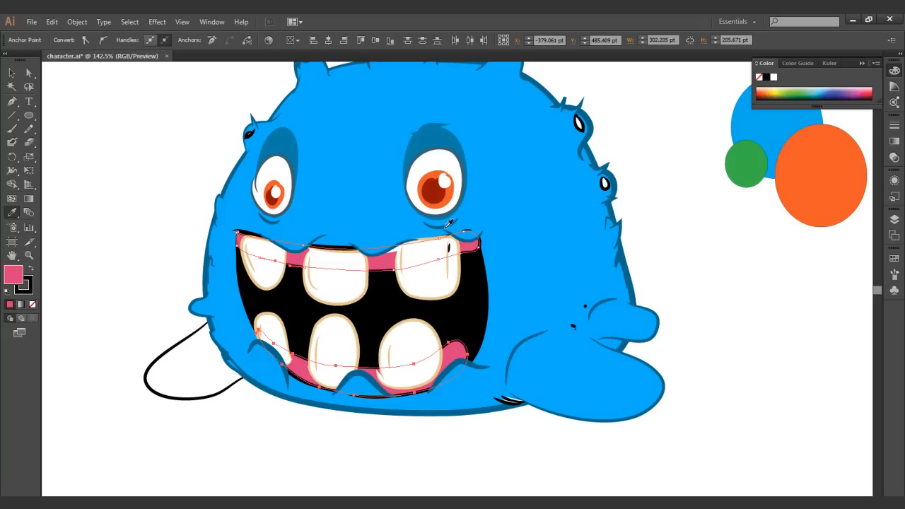
- Give both gum shapes a darker magenta-pink stroke and clear the selection
double_click(27, 291)
click(460, 223)
drag(428, 244, 465, 211)
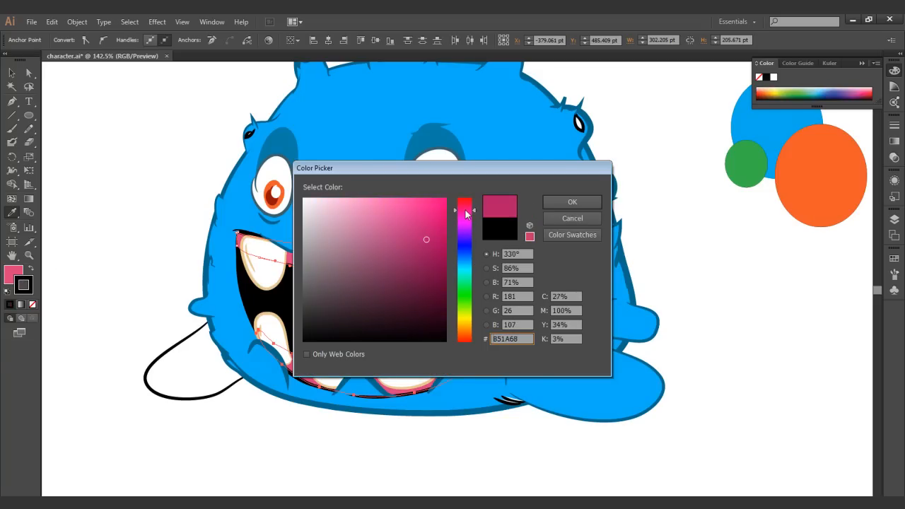
click(572, 203)
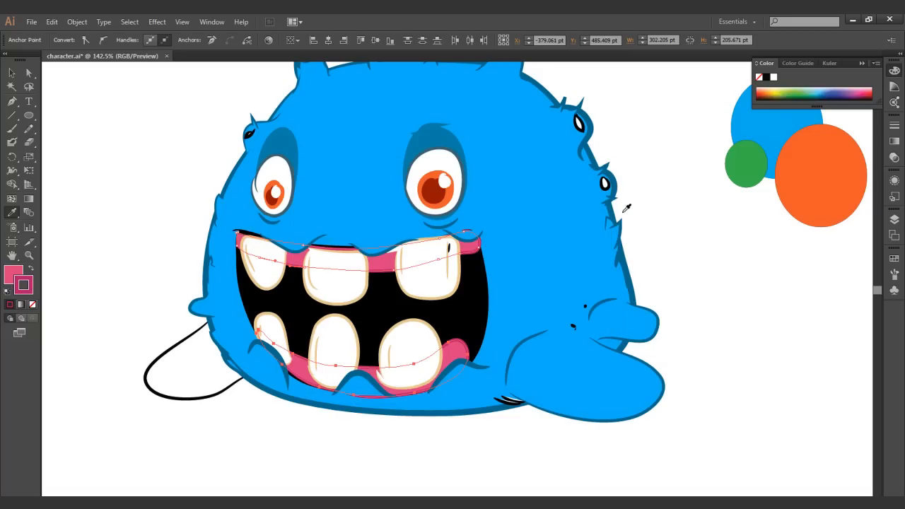
ctrl+click(679, 207)
- Reshape the lower and upper gums with a 100 pt Warp brush to cover the black gaps along the mouth's edges
ctrl+click(305, 368)
ctrl+click(379, 384)
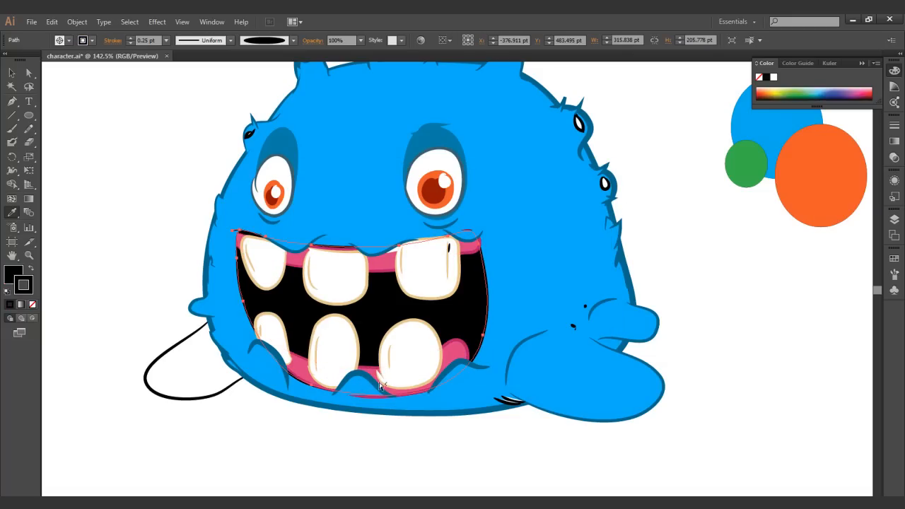
ctrl+click(371, 387)
ctrl+click(397, 456)
ctrl+click(368, 376)
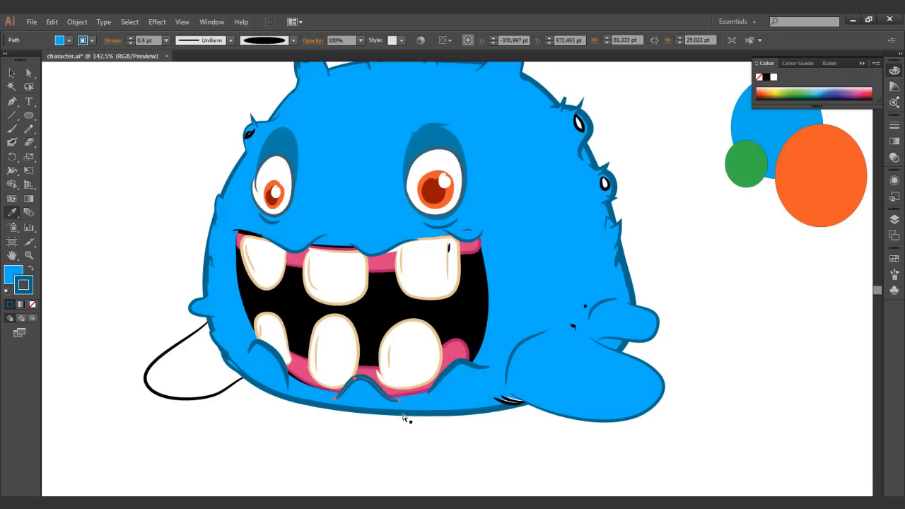
ctrl+click(320, 420)
ctrl+click(301, 371)
click(12, 157)
drag(12, 175, 43, 183)
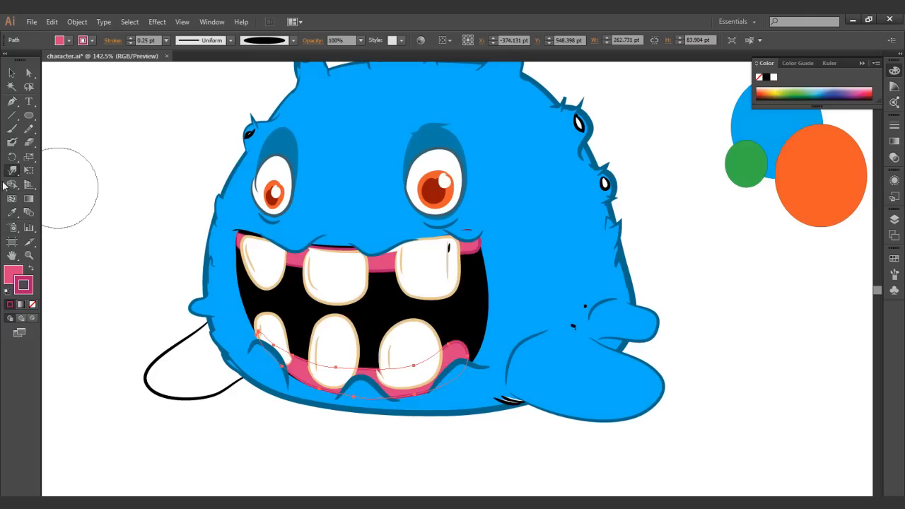
double_click(14, 174)
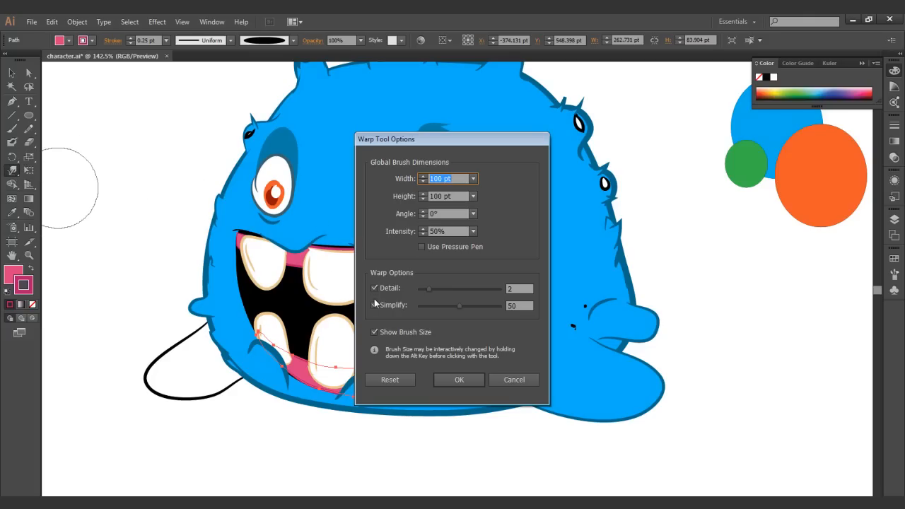
click(457, 379)
mouse_move(350, 396)
mouse_down()
mouse_move(294, 375)
mouse_move(360, 400)
mouse_move(433, 380)
mouse_up()
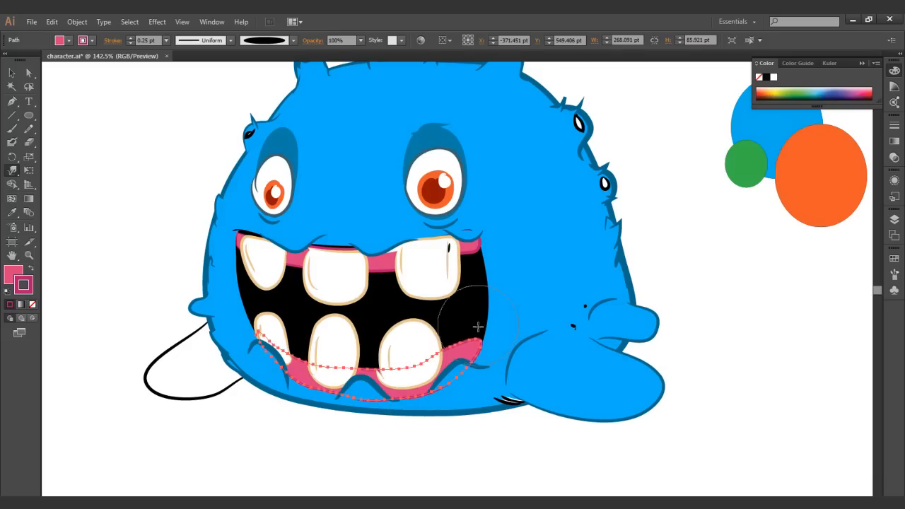
ctrl+click(269, 255)
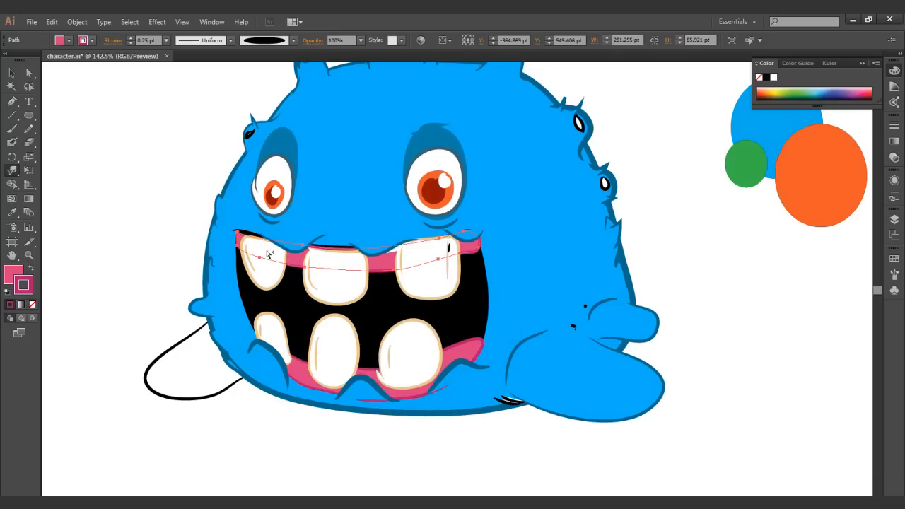
drag(251, 236, 335, 248)
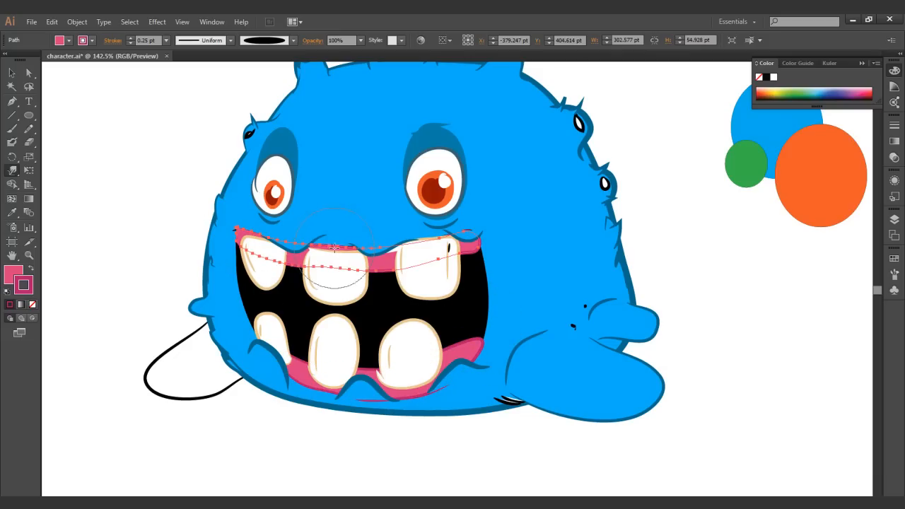
- Delete the stray black mark on the upper front tooth and the black scribbles where the large front flipper meets the body
ctrl+click(449, 248)
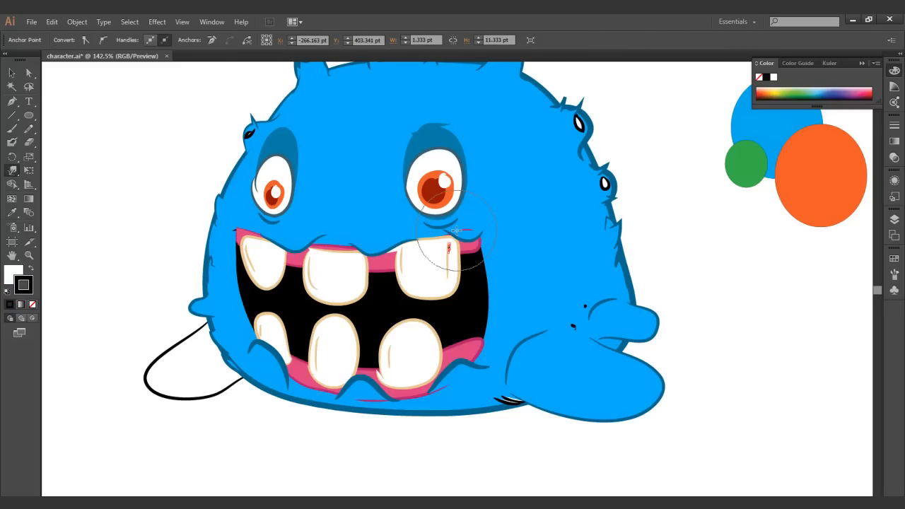
key(Delete)
ctrl+click(510, 401)
ctrl+click(508, 400)
ctrl+click(508, 396)
key(Delete)
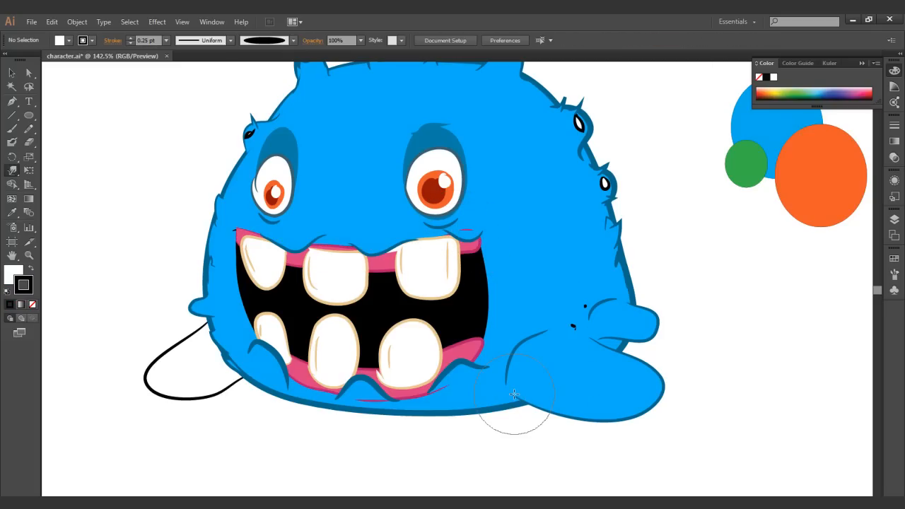
- Delete the two small black specks on the body just above the large front flipper
ctrl+click(575, 326)
ctrl+shift+click(586, 306)
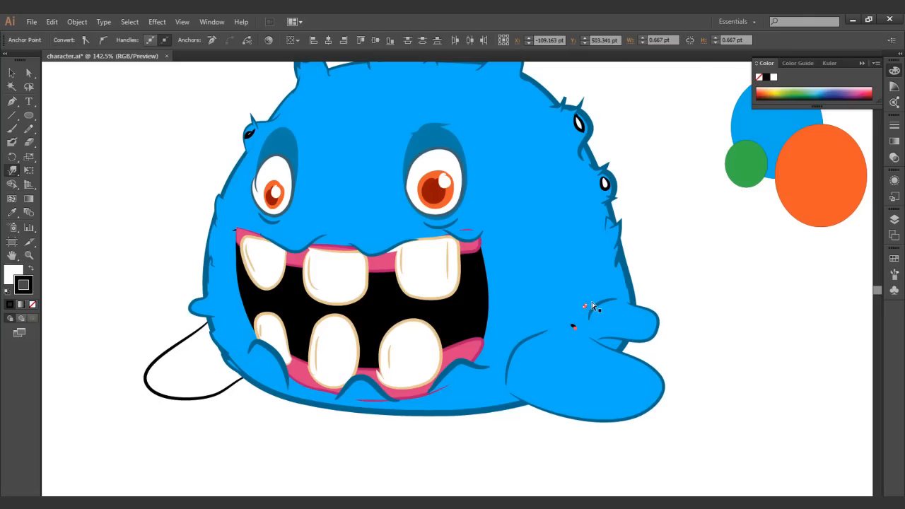
key(ctrl+shift+a)
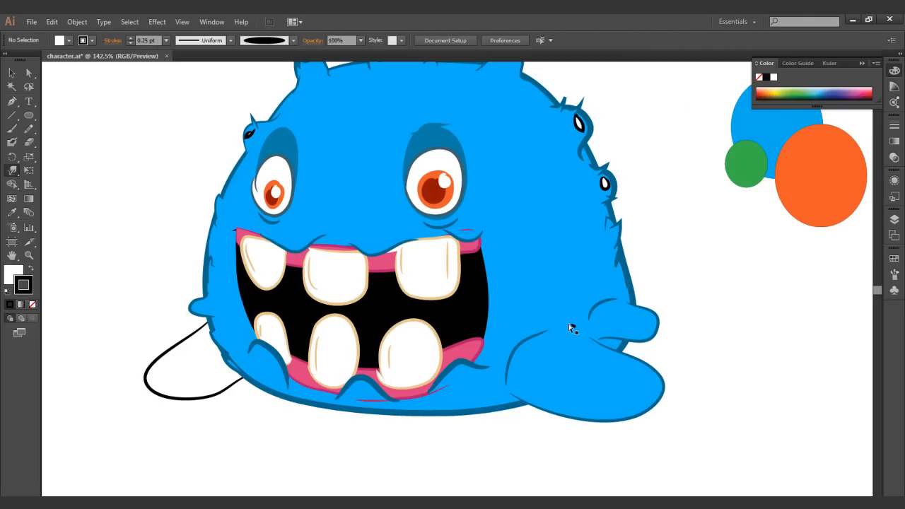
ctrl+click(571, 325)
key(Delete)
key(Delete)
- Copy the blue fill and dark blue stroke from the large front flipper onto the uncoloured rear flipper, and deselect
ctrl+click(205, 375)
click(12, 212)
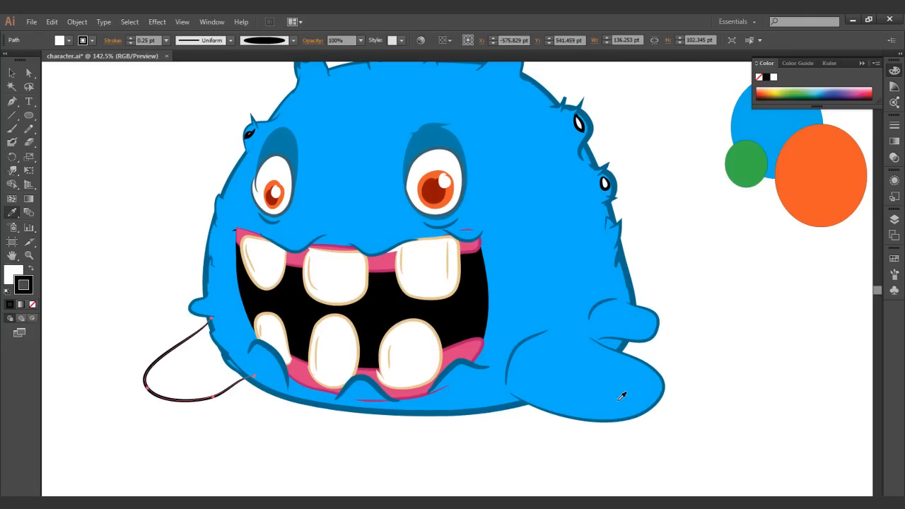
click(619, 387)
ctrl+click(714, 322)
- Recolour the three black-outlined ovals on the body's side bumps by sampling blue from the artwork, and deselect
ctrl+alt+click(615, 235)
ctrl+alt+click(614, 235)
ctrl+alt+click(615, 234)
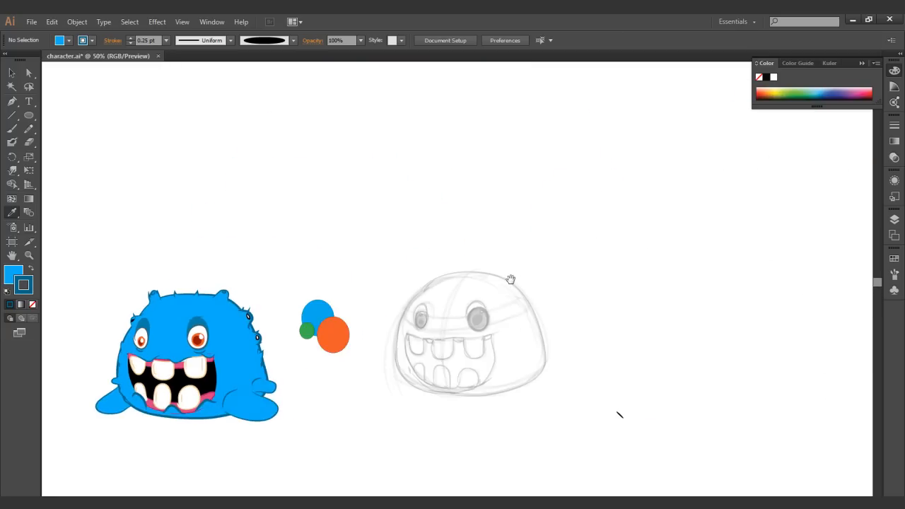
drag(331, 300, 418, 271)
drag(352, 238, 217, 364)
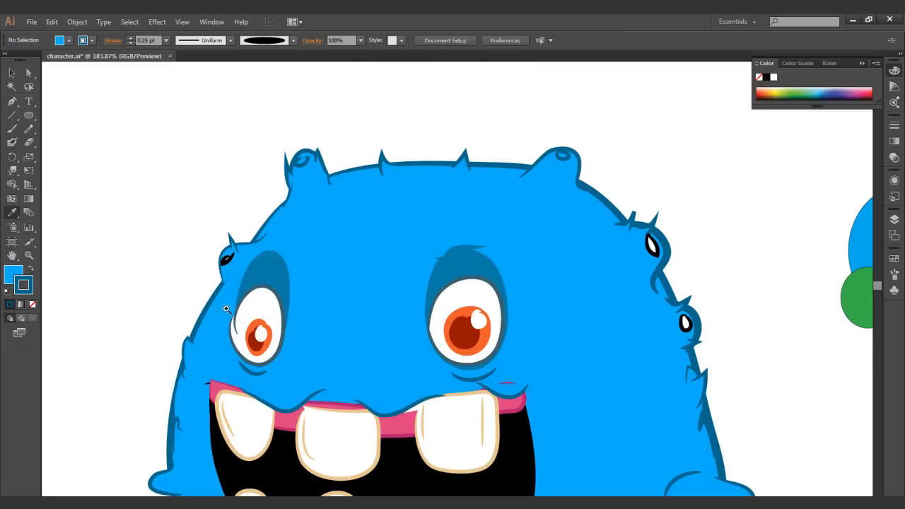
ctrl+click(229, 262)
ctrl+shift+click(654, 245)
ctrl+shift+click(687, 323)
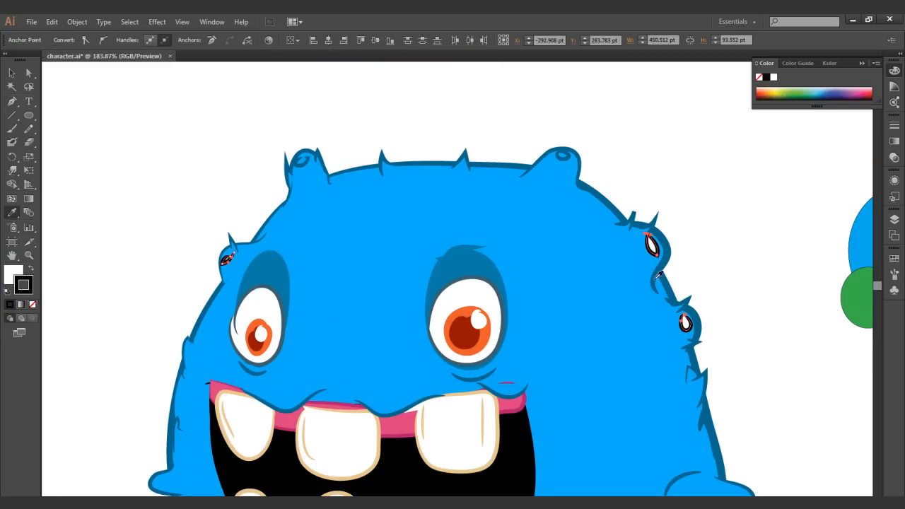
click(474, 263)
ctrl+click(658, 175)
- Delete the blue, green and orange palette circles beside the character
ctrl+alt+click(562, 371)
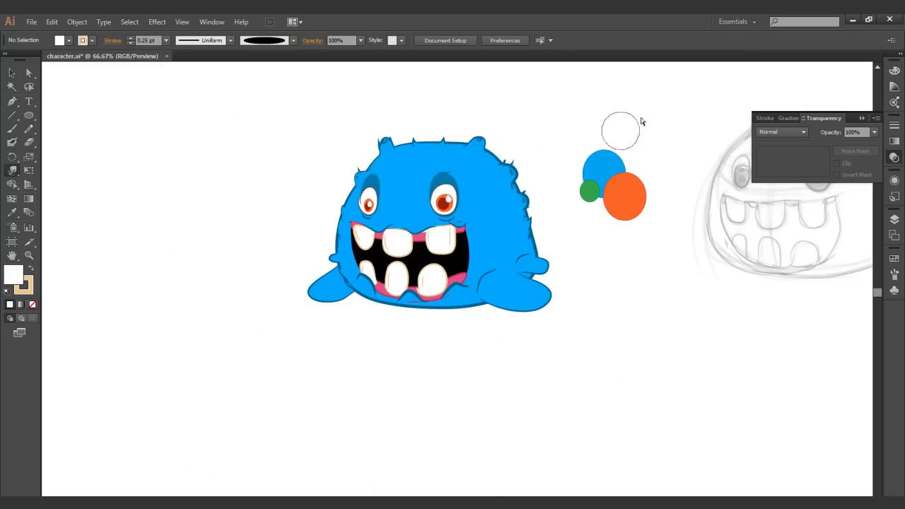
drag(683, 123, 563, 257)
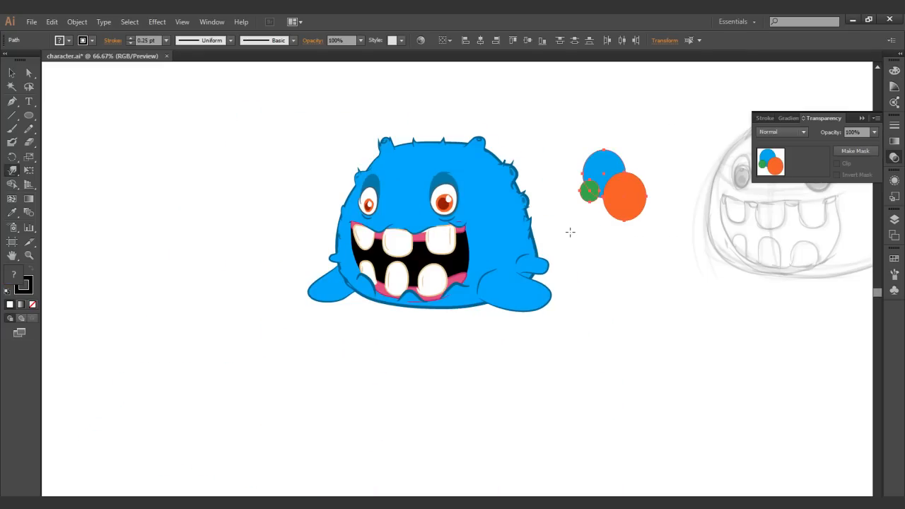
key(Delete)
- Select the whole character as one group, and deselect it
key(v)
drag(262, 121, 590, 377)
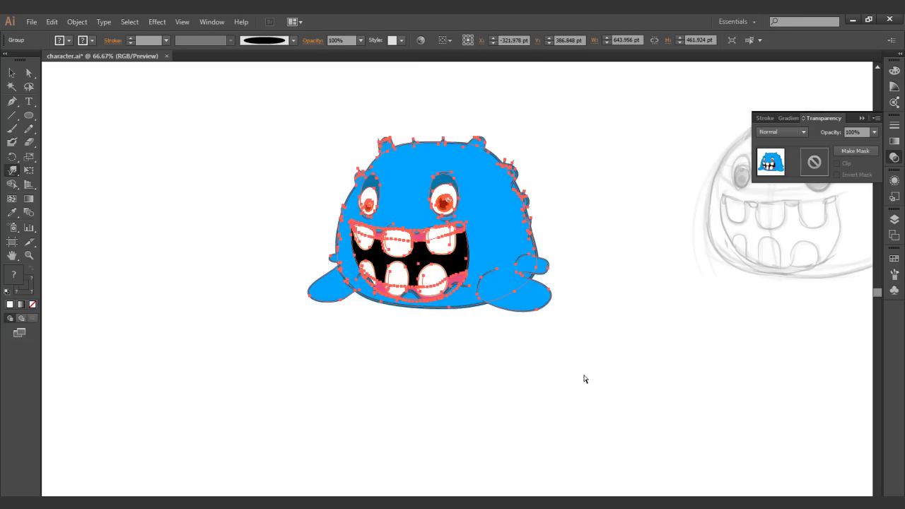
click(582, 372)
- Duplicate the character group and place the copy to the left of the original
key(z)
click(491, 332)
drag(477, 309, 507, 404)
click(9, 70)
click(9, 73)
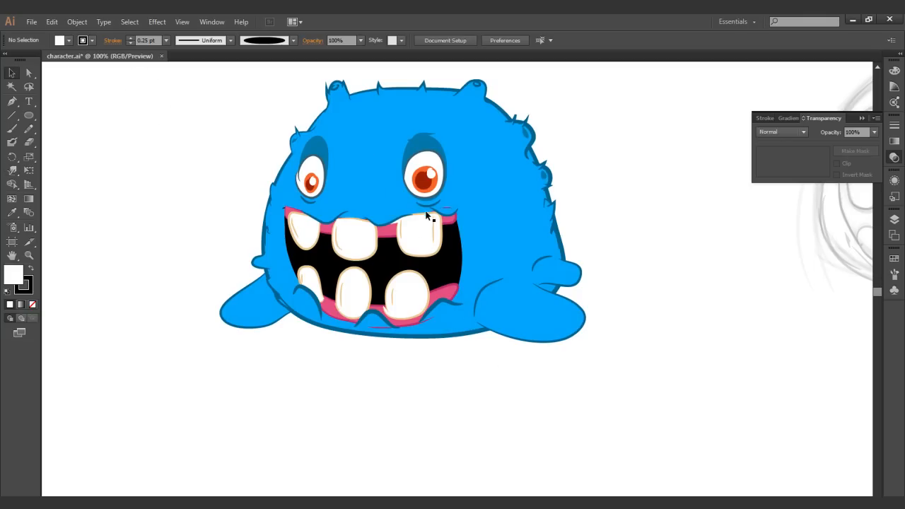
drag(419, 221, 260, 237)
- Convert all strokes of the duplicate character to filled outlines with Outline Stroke
click(77, 22)
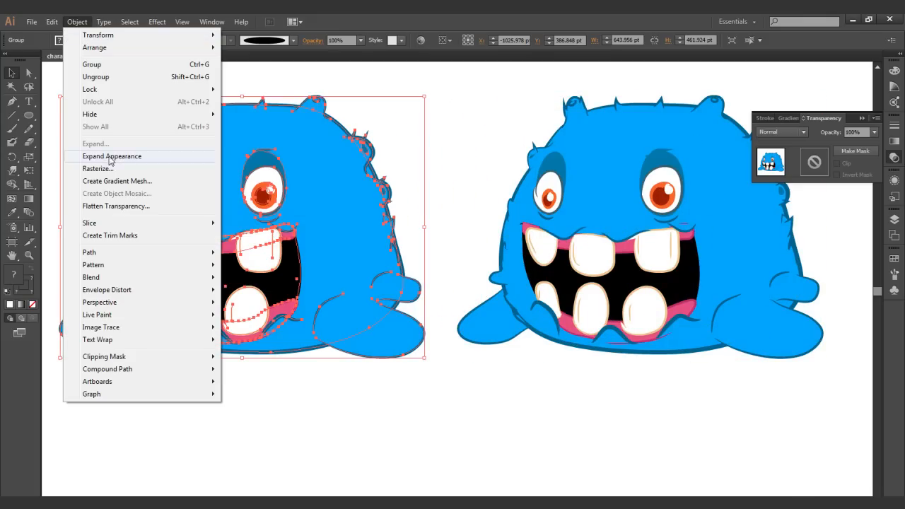
mouse_move(92, 252)
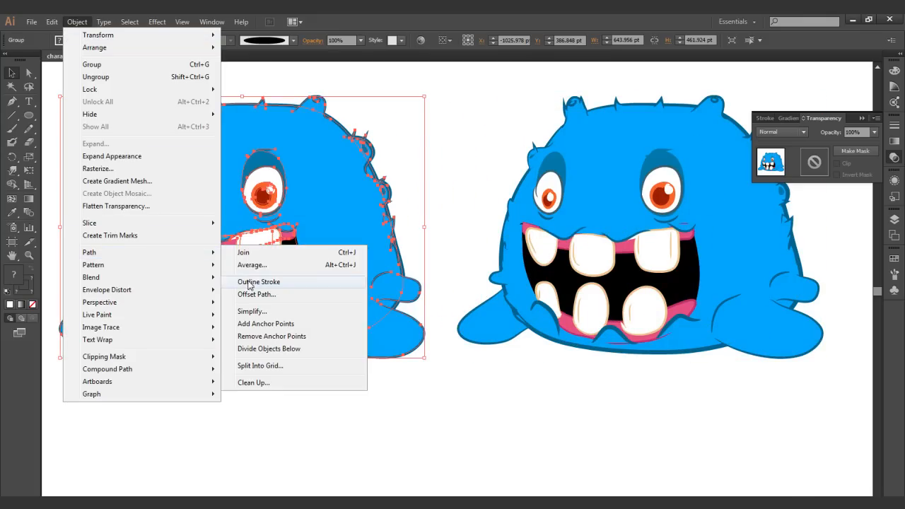
click(250, 282)
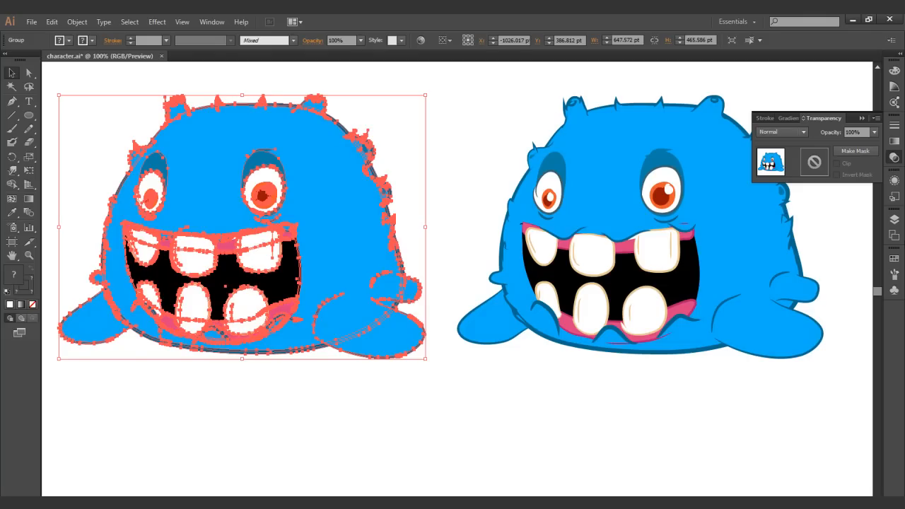
- Unite the duplicate's shapes into one silhouette with Pathfinder, and move the Pathfinder controls clear of the artwork
click(212, 22)
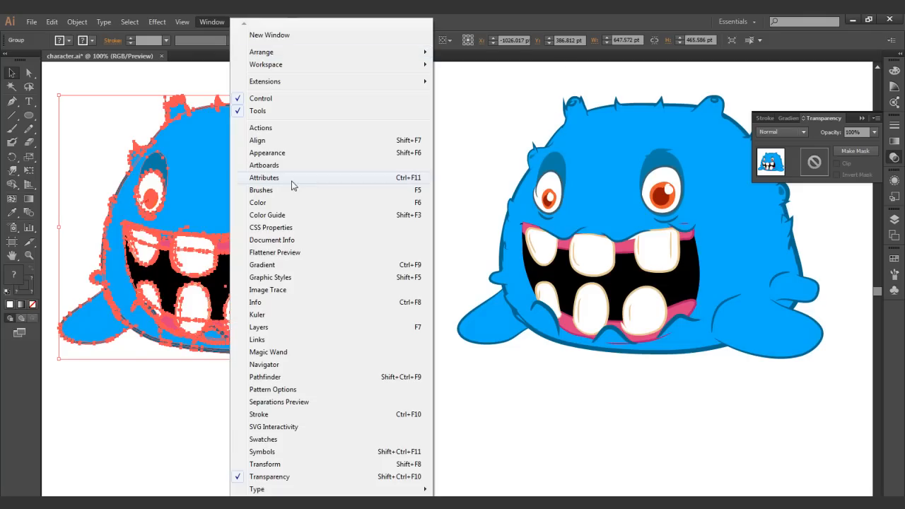
click(266, 377)
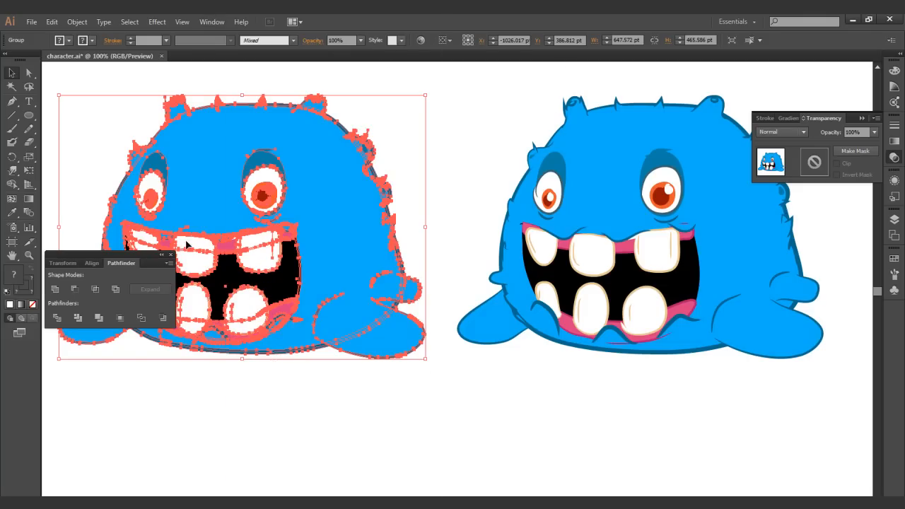
click(55, 289)
drag(98, 263, 266, 422)
- Fill the silhouette with a white-to-black linear gradient running diagonally from upper left to lower right at -49.9°
click(21, 304)
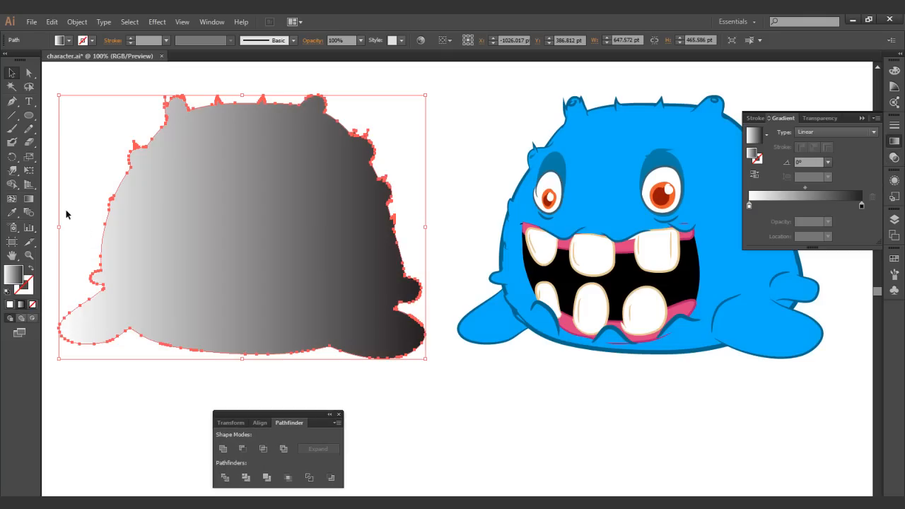
click(29, 198)
drag(117, 118, 340, 379)
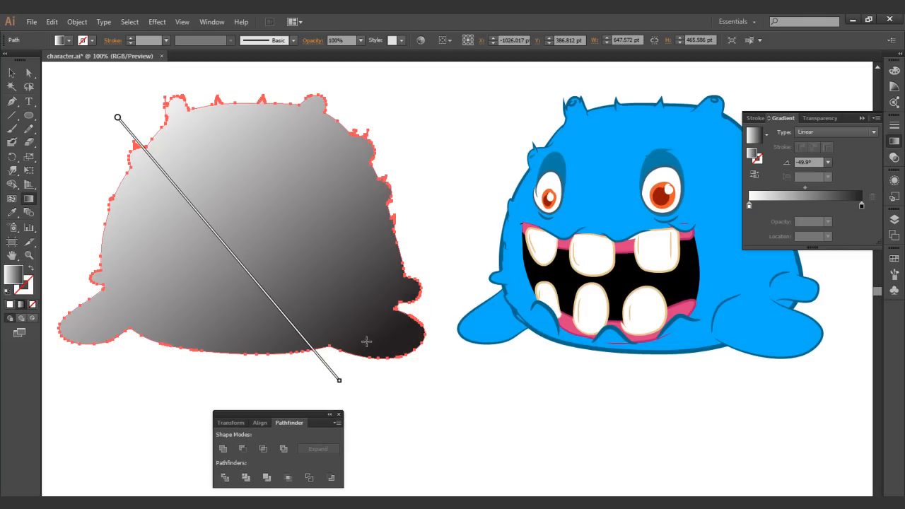
- Set the gradient silhouette's blending mode to Multiply and place it directly over the original character
click(893, 157)
click(781, 132)
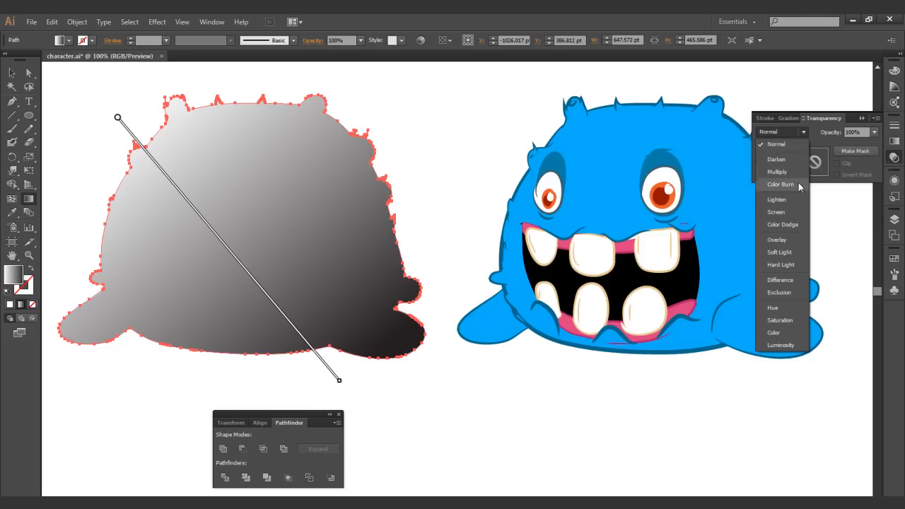
click(777, 172)
key(v)
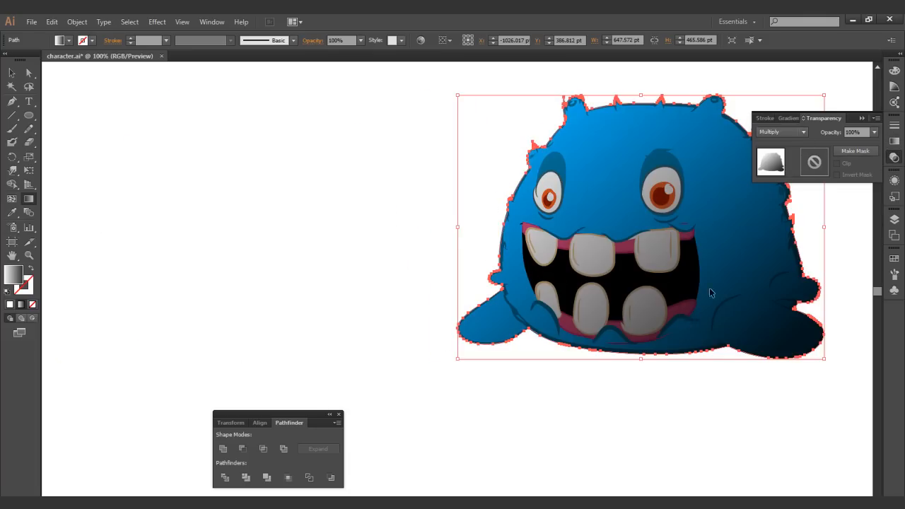
- Change the black end of the silhouette's gradient to an RGB orange and move its white stop to 33%
key(g)
drag(663, 422, 616, 440)
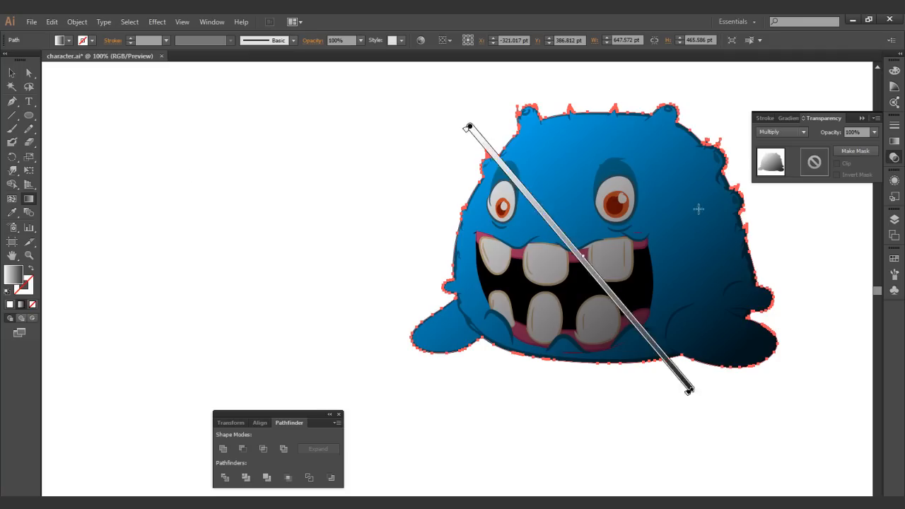
click(894, 144)
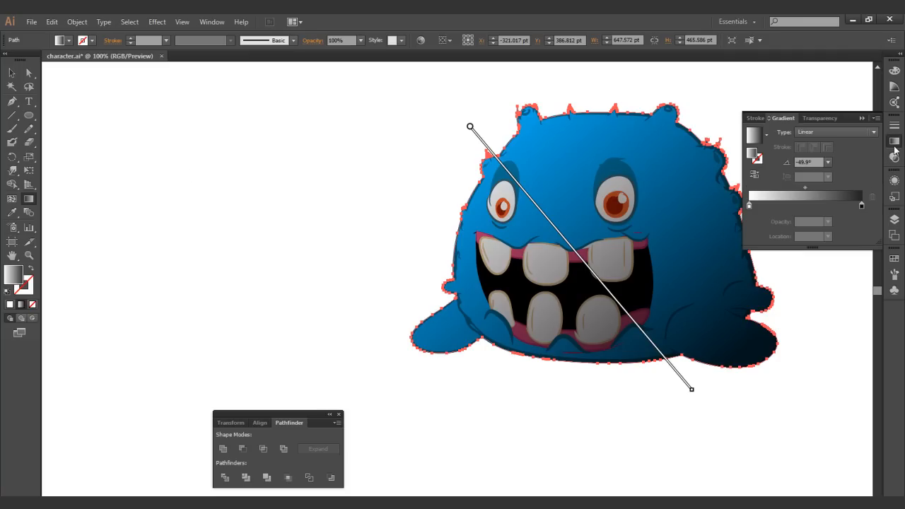
double_click(862, 206)
click(860, 219)
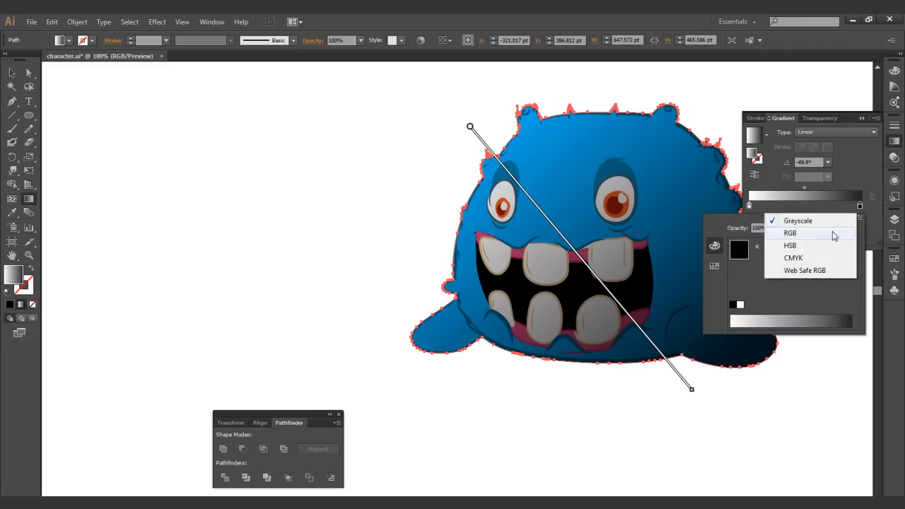
click(790, 233)
click(818, 318)
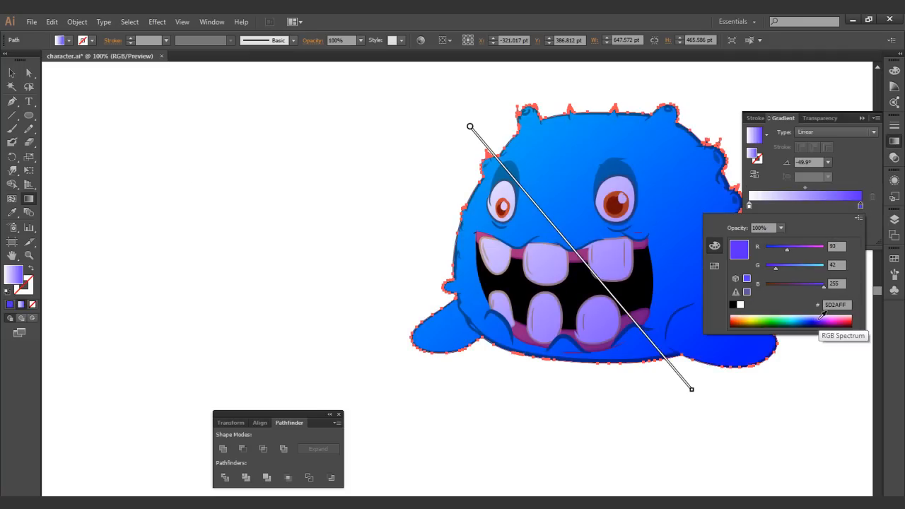
click(741, 323)
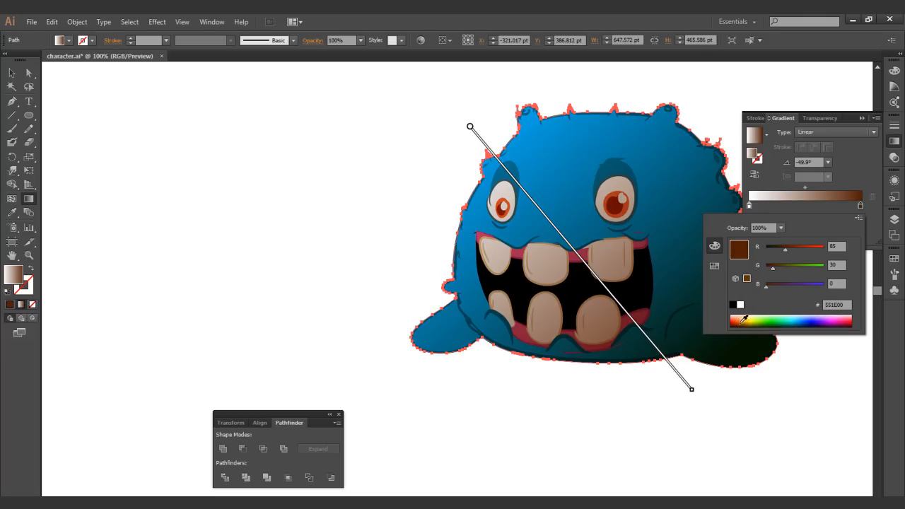
click(832, 319)
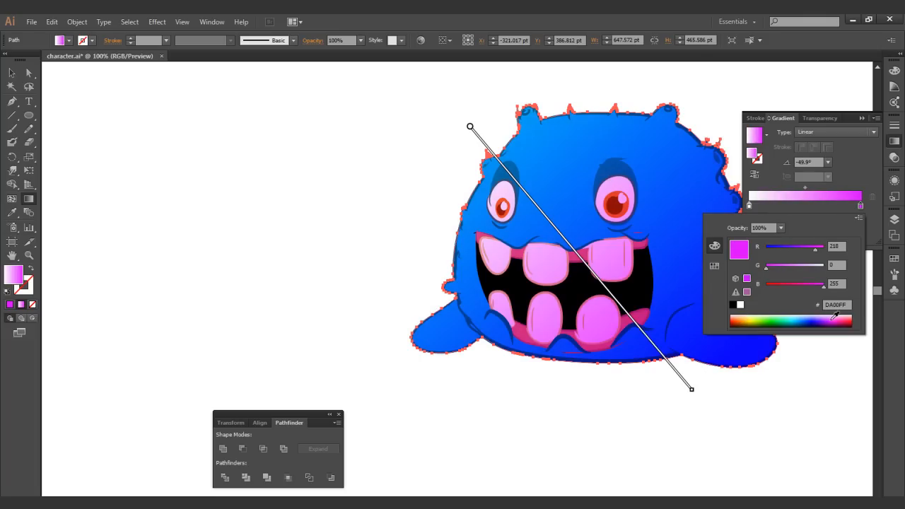
click(740, 318)
drag(750, 207, 795, 219)
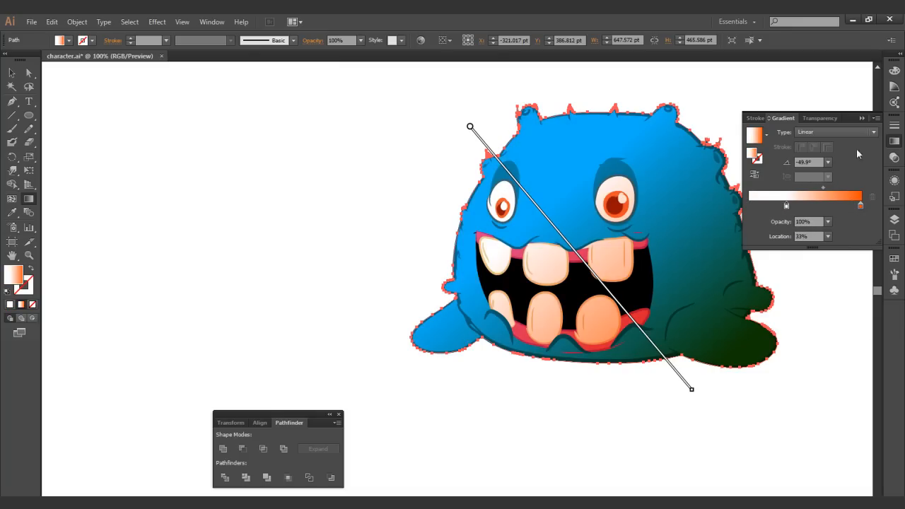
- Set the gradient silhouette's blending mode to Overlay and its opacity to 30%, and deselect it
click(894, 157)
click(781, 132)
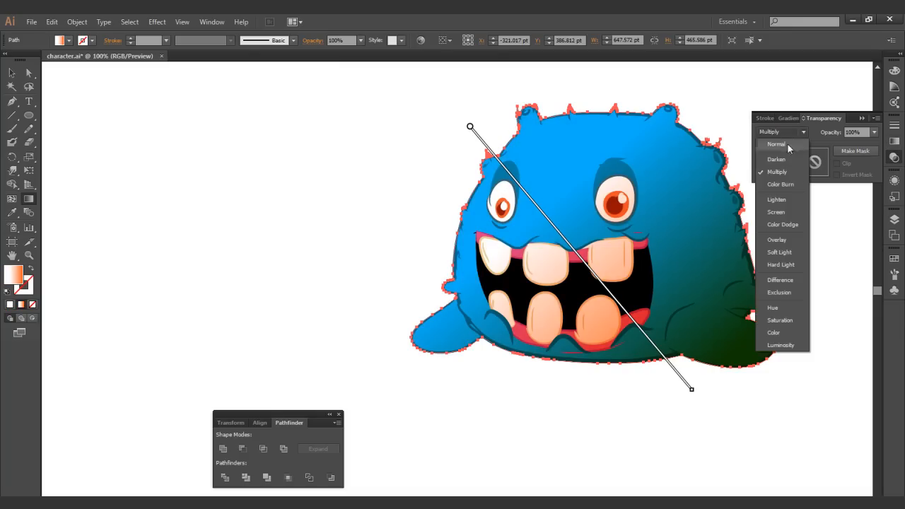
click(781, 239)
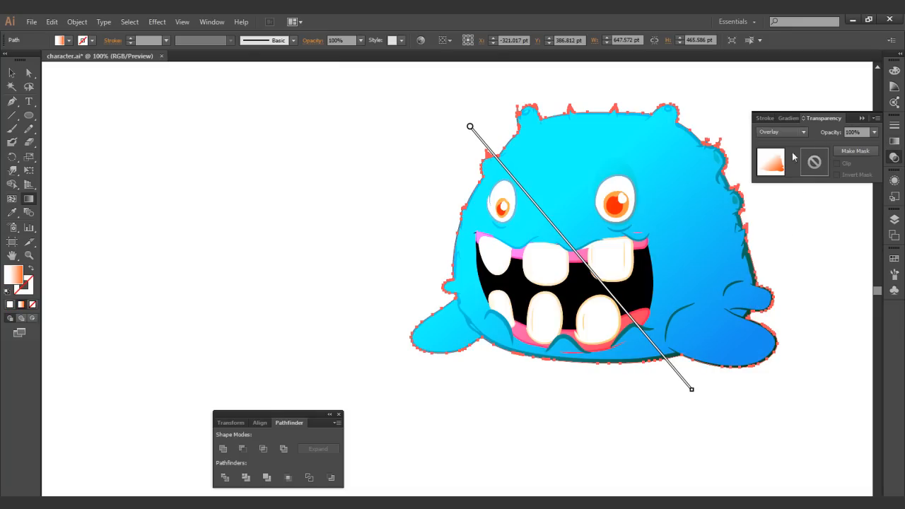
click(361, 40)
click(375, 109)
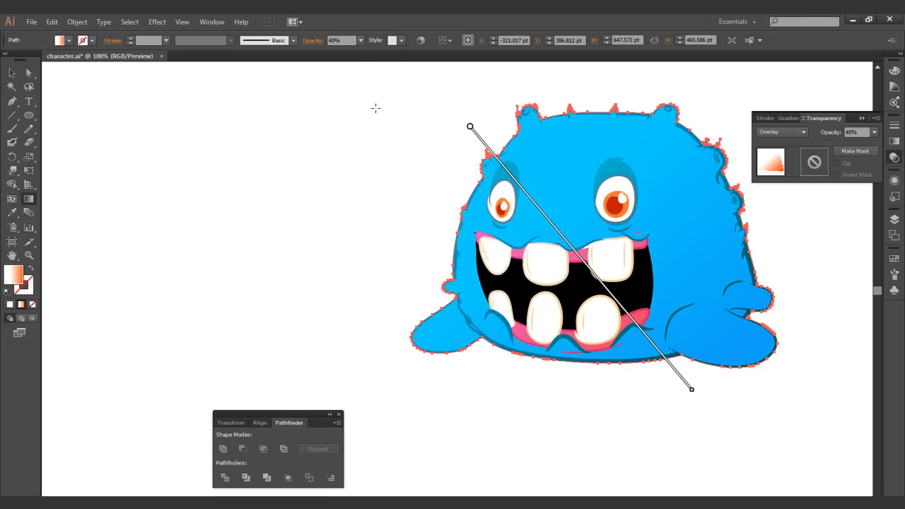
click(360, 41)
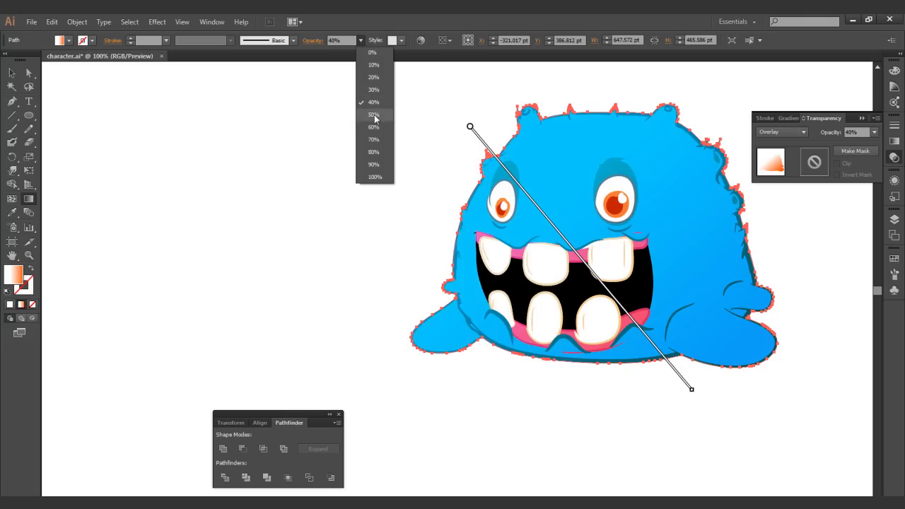
click(374, 115)
click(361, 41)
click(369, 92)
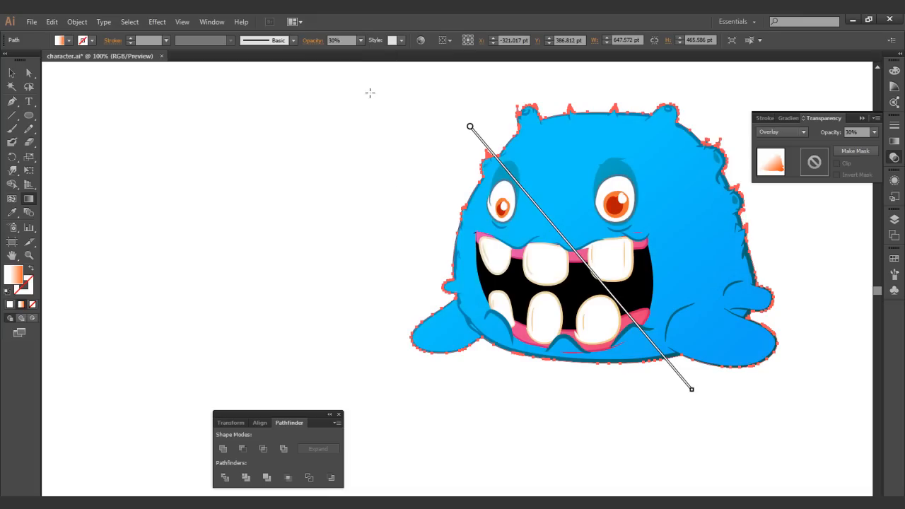
click(416, 216)
- Paint a rounded sample shape about 105 by 133 pt over the larger eye, with white fill and a 0.01 pt white stroke
ctrl+alt+click(422, 268)
ctrl+alt+click(422, 268)
drag(640, 247, 561, 343)
key(ctrl+1)
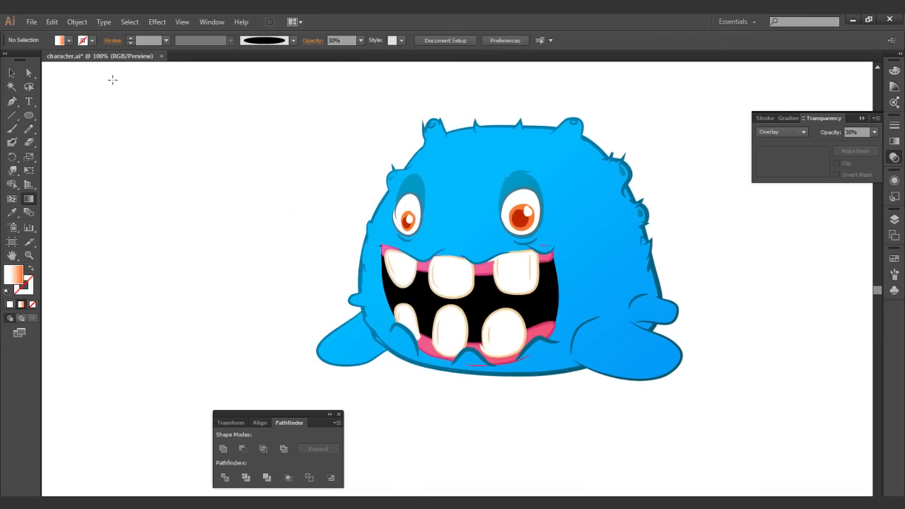
click(12, 129)
key(d)
drag(532, 200, 521, 222)
click(145, 41)
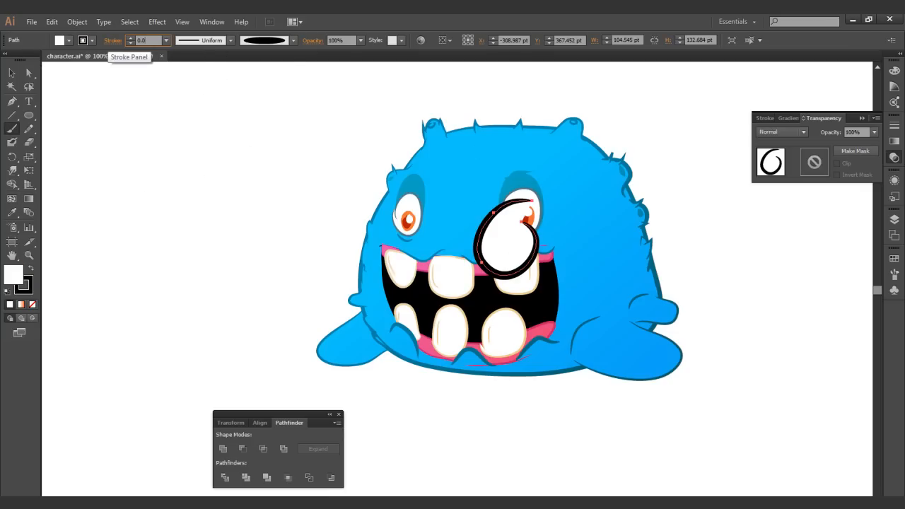
key(Return)
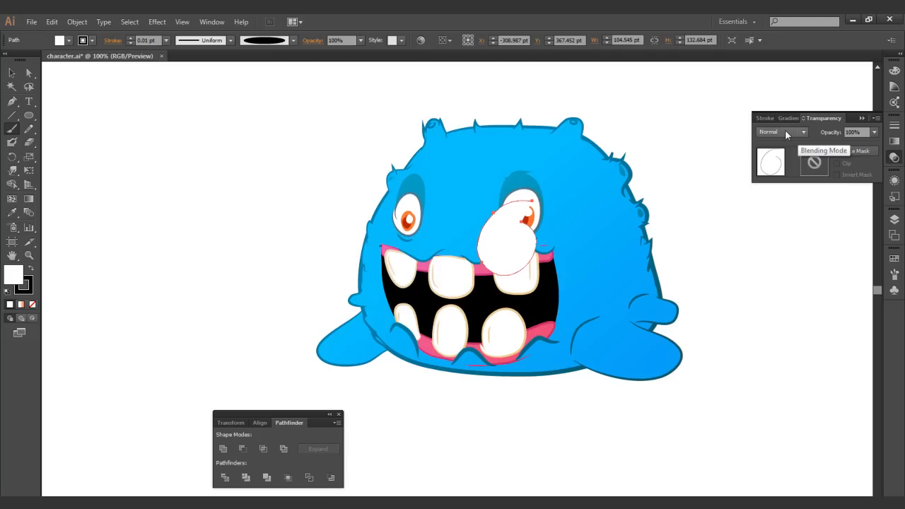
click(24, 285)
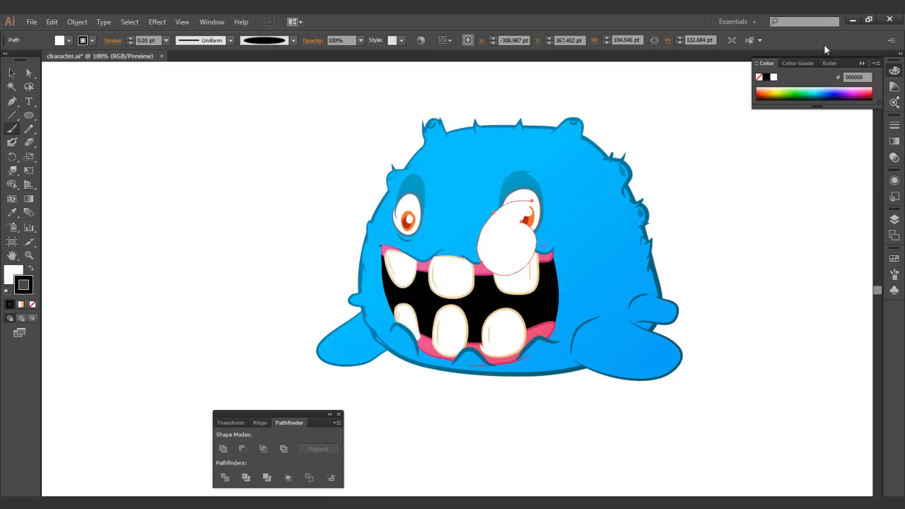
click(774, 77)
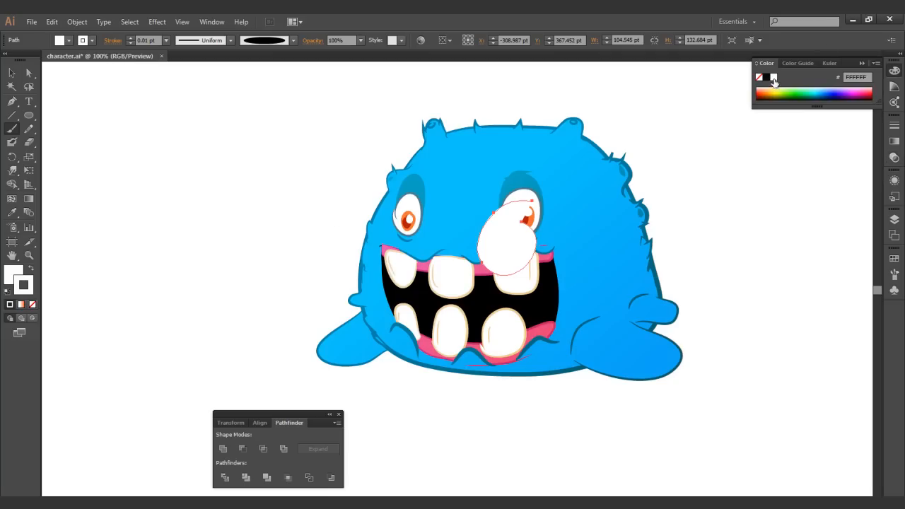
- Set the sample shape to Overlay at 30% opacity, and delete it while keeping those settings for the brush
click(894, 157)
click(780, 133)
click(782, 244)
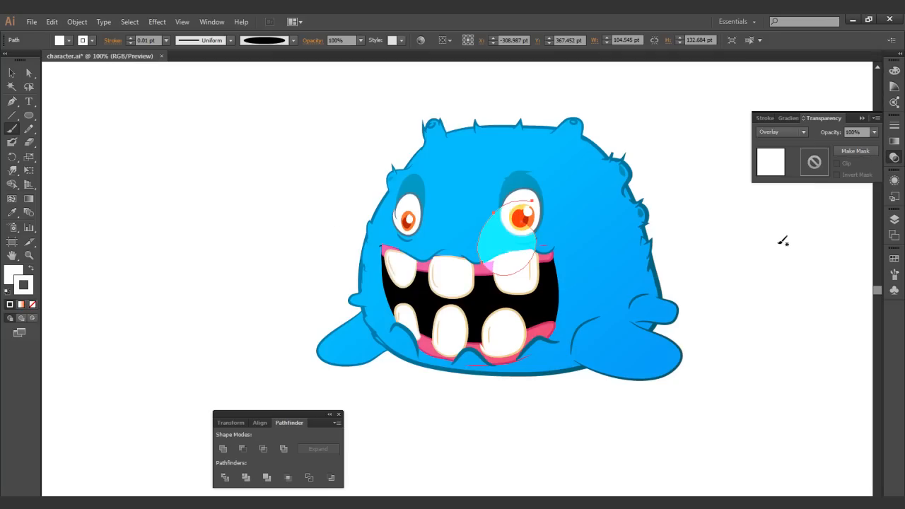
click(872, 132)
click(848, 187)
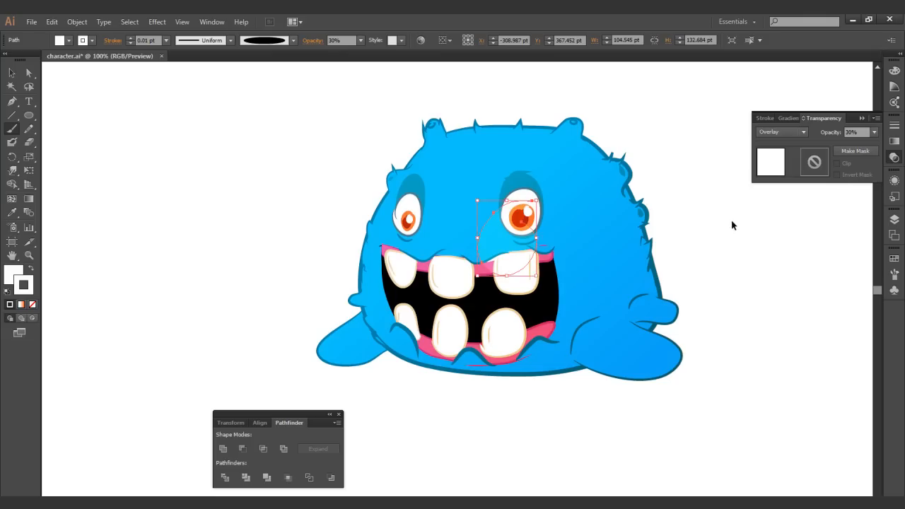
key(Delete)
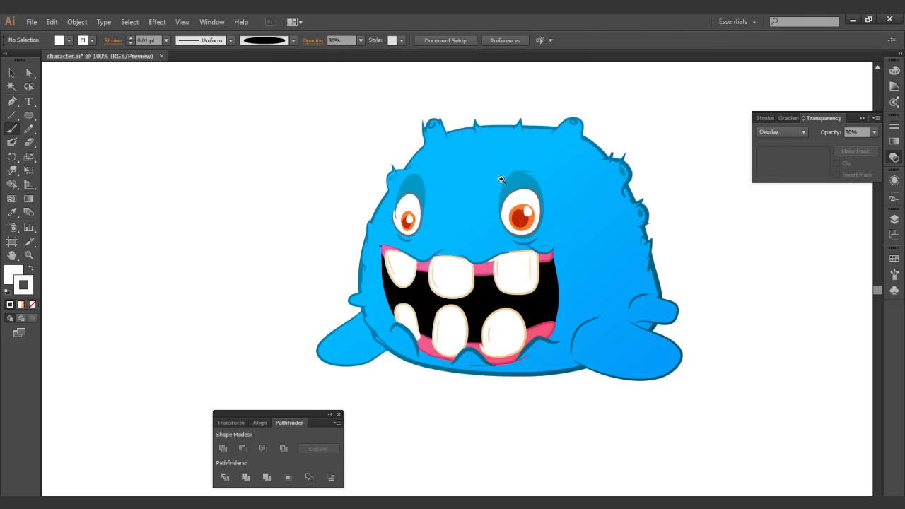
- Paint a wavy-edged highlight over the forehead and around both eyes down to the upper lip, deleting the unwanted shape
drag(473, 193, 566, 174)
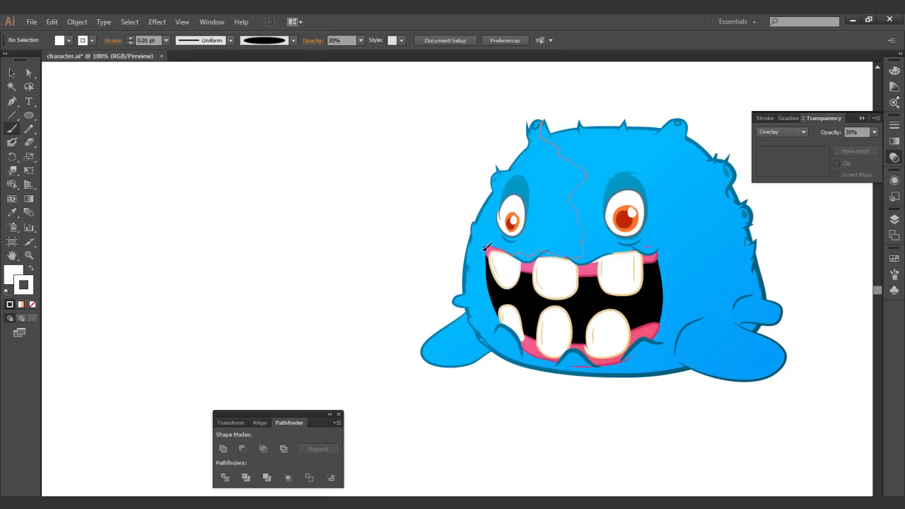
mouse_move(523, 154)
mouse_down()
mouse_move(540, 135)
mouse_move(526, 150)
mouse_up()
ctrl+click(531, 178)
key(Delete)
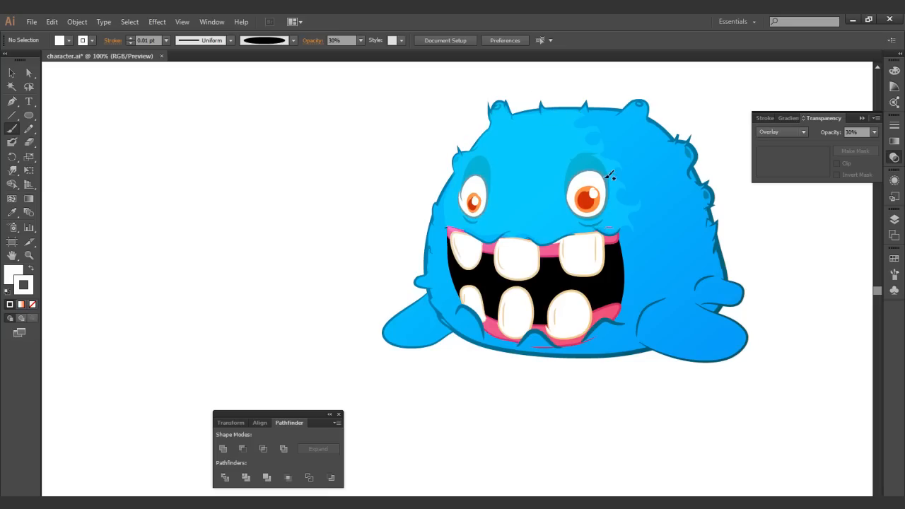
- Paint wavy-edged highlights on both lower flippers and along the body's left edge down to the chin
drag(632, 237, 613, 182)
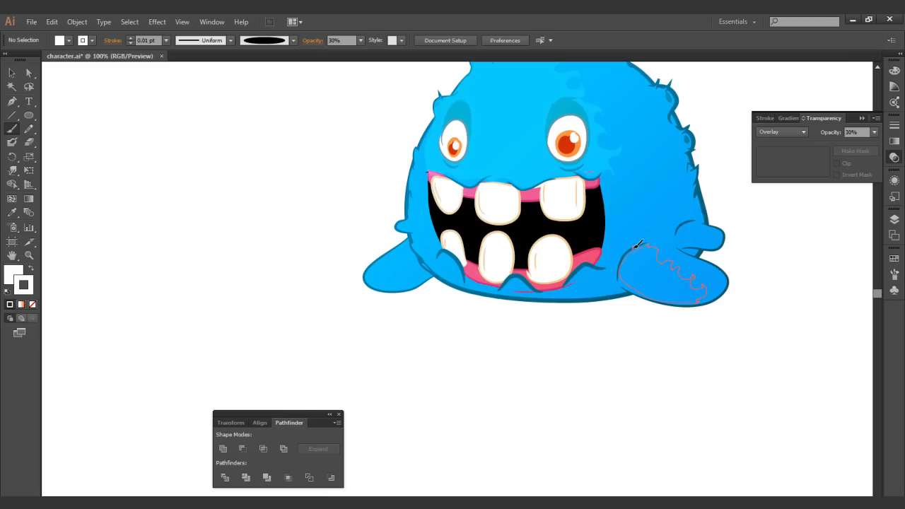
drag(651, 220, 672, 212)
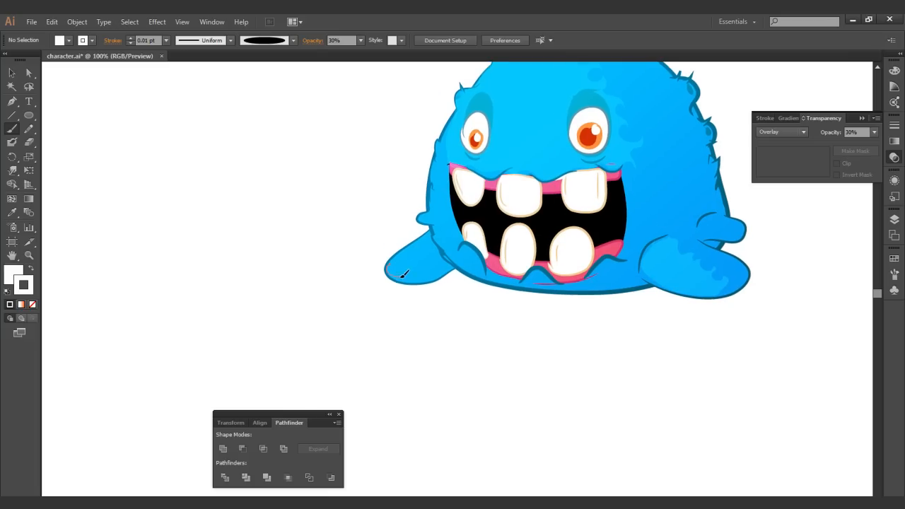
drag(397, 253, 400, 250)
scroll(413, 244, up, 2)
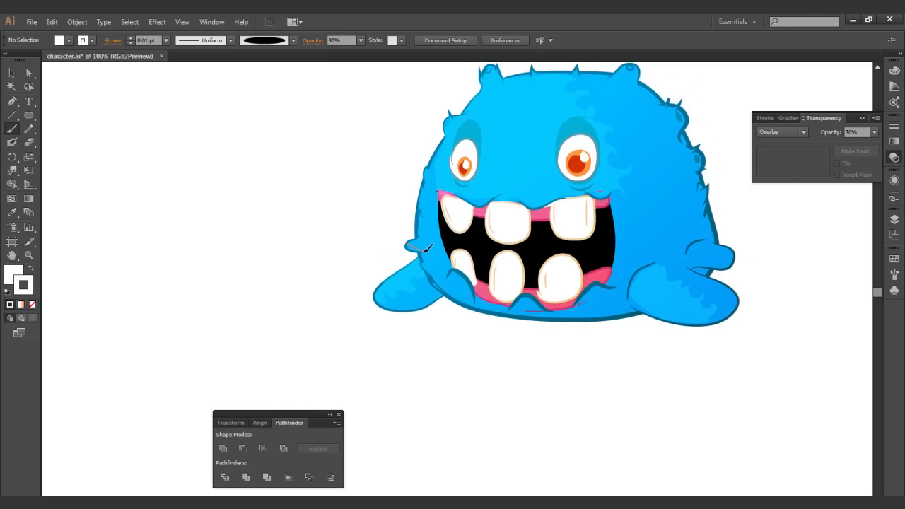
mouse_move(422, 222)
mouse_down()
mouse_move(465, 249)
mouse_move(428, 226)
mouse_up()
scroll(461, 182, up, 2)
drag(466, 317, 470, 319)
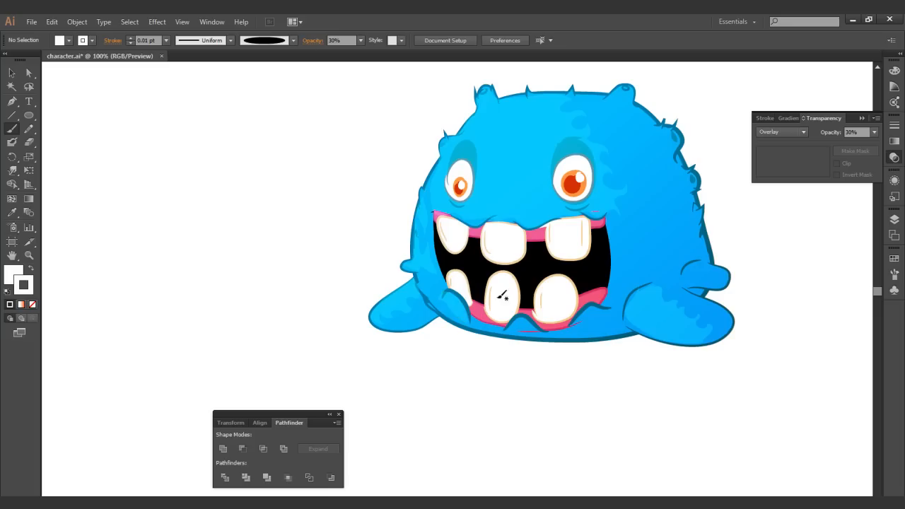
- Lock the gradient silhouette overlay so that the lip folds beneath it can be selected
drag(533, 329, 534, 330)
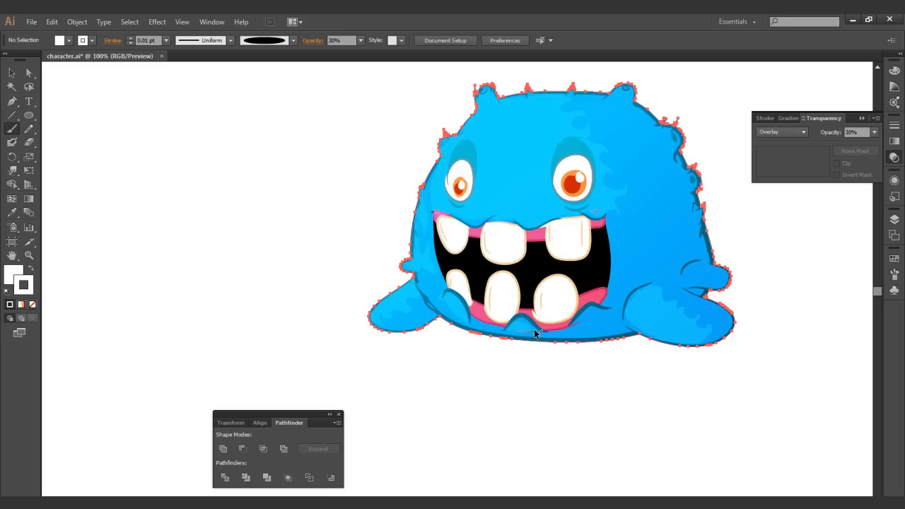
ctrl+click(534, 329)
drag(570, 382, 550, 427)
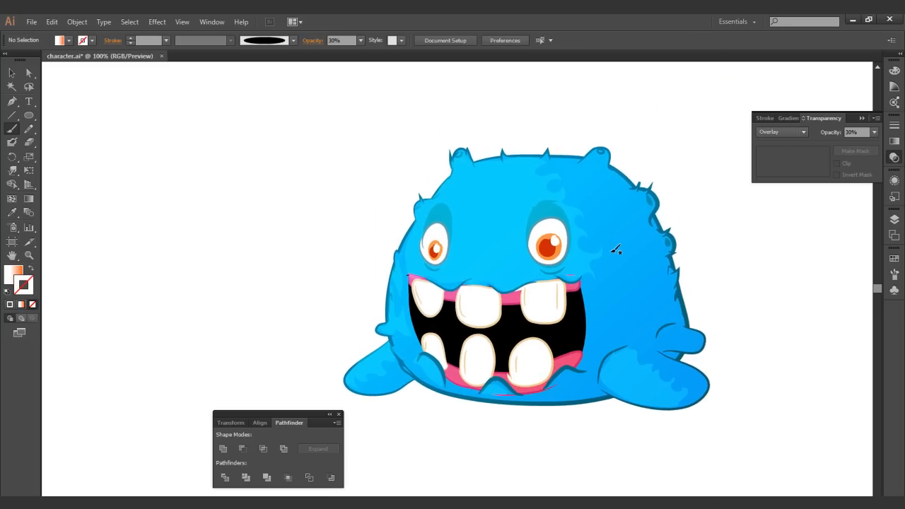
ctrl+click(565, 384)
key(ctrl+2)
- Select the two blue folds on the lower lip with Direct Selection, deselect them, and unlock the silhouette overlay
ctrl+click(502, 385)
click(29, 73)
click(148, 157)
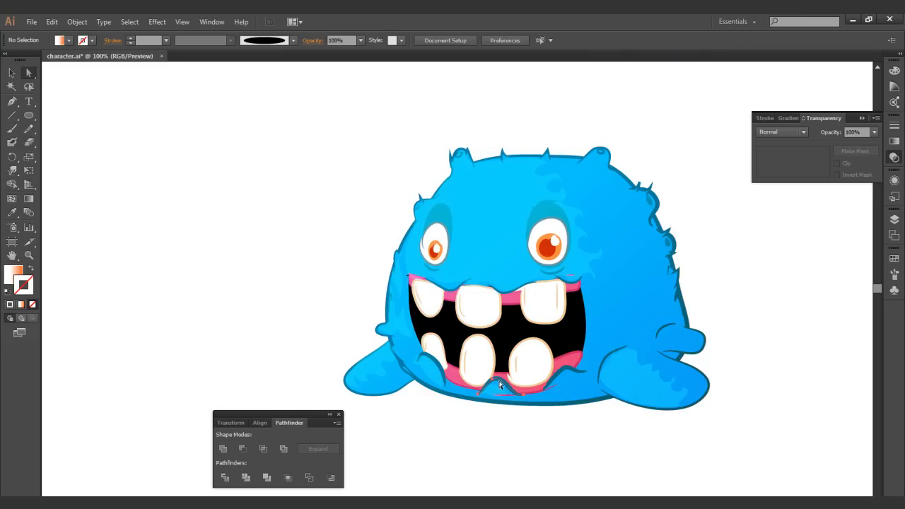
click(499, 385)
click(571, 376)
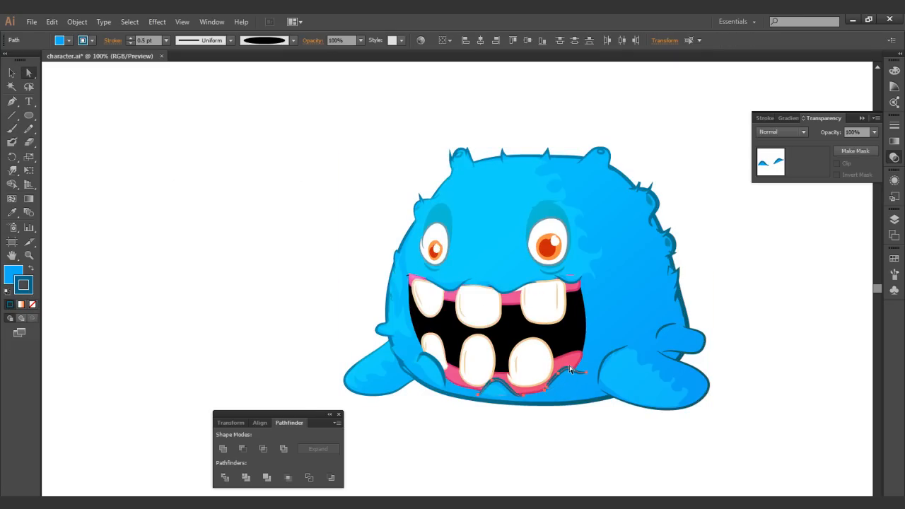
key(ctrl+shift+a)
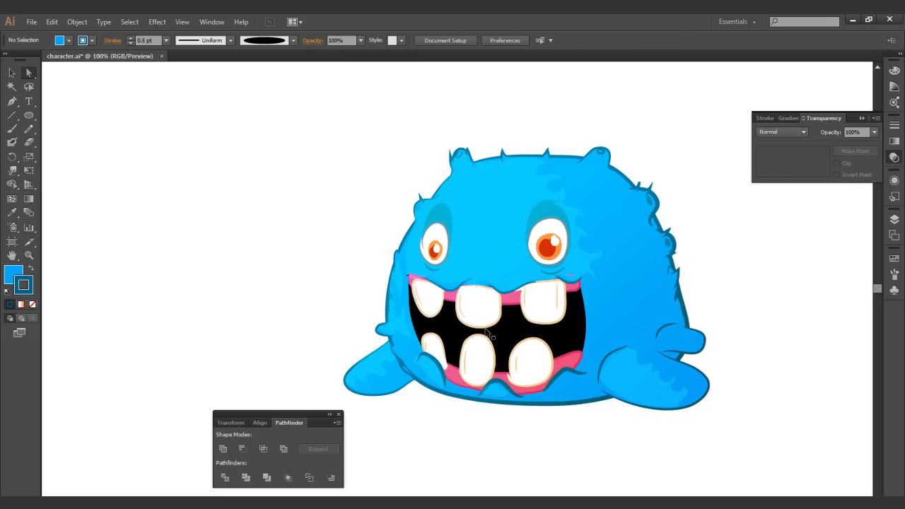
click(84, 19)
click(131, 99)
click(277, 225)
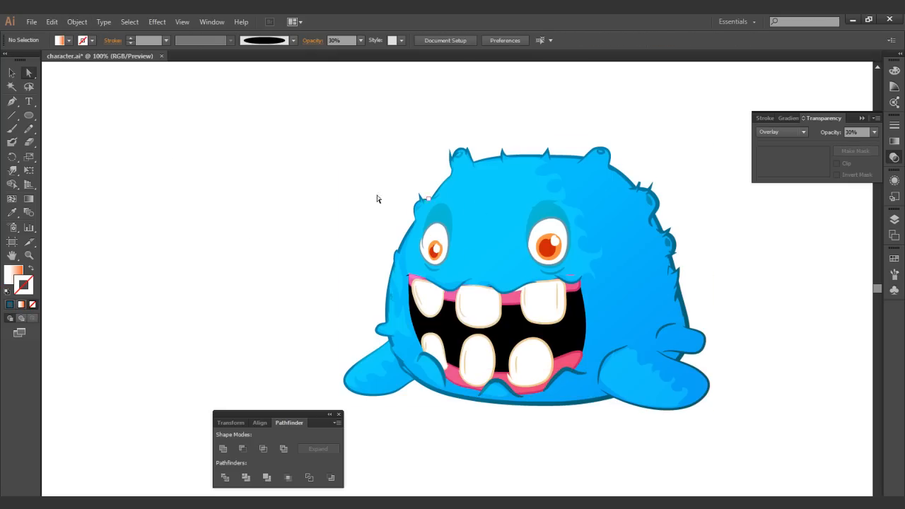
- Undo the trial brush stroke and pick up the face highlight's white fill, 0.01 pt stroke, Overlay mode and 30% opacity for the brush
click(12, 129)
mouse_move(603, 150)
mouse_down()
mouse_move(604, 175)
mouse_move(589, 175)
mouse_move(602, 151)
mouse_up()
key(ctrl+z)
ctrl+click(535, 201)
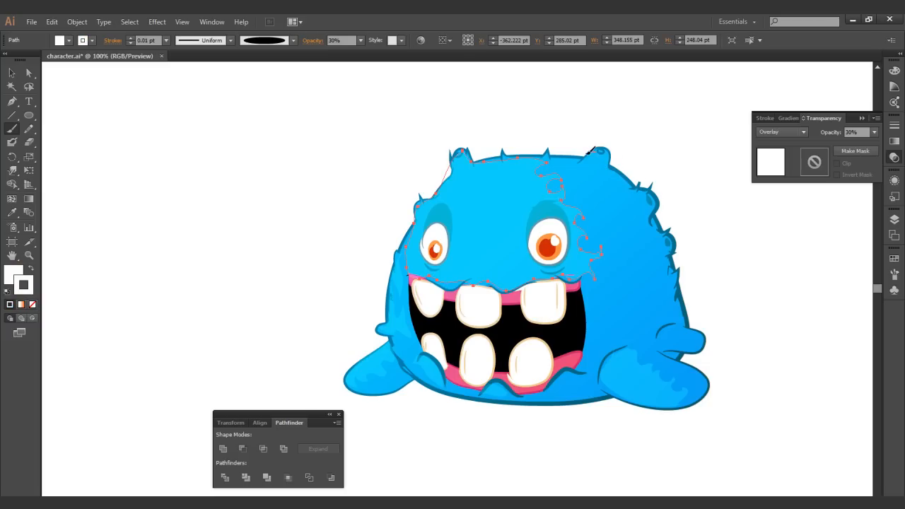
key(ctrl+shift+a)
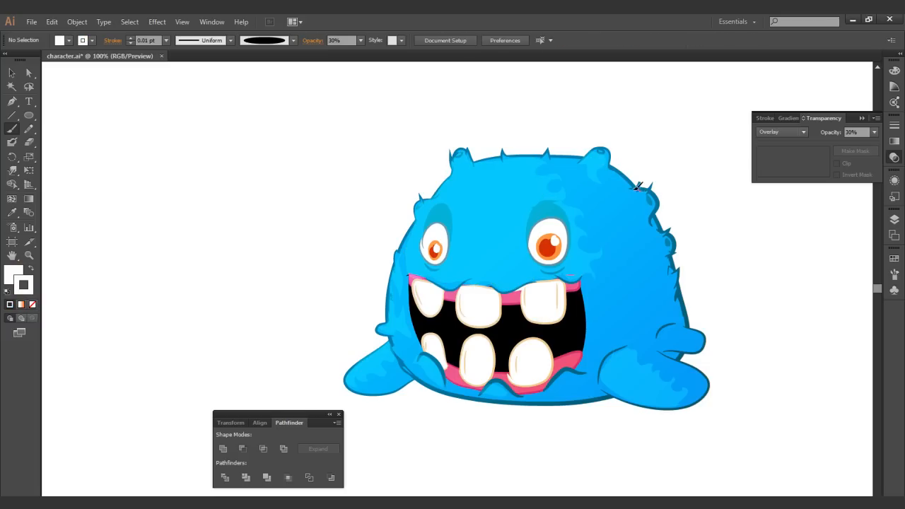
- Paint small ragged highlight patches between the face highlight and the spiky right edge of the body
mouse_move(639, 211)
mouse_down()
mouse_move(595, 207)
mouse_move(605, 228)
mouse_move(601, 192)
mouse_up()
drag(631, 291, 609, 224)
mouse_move(649, 261)
mouse_down()
mouse_move(671, 283)
mouse_move(647, 279)
mouse_up()
scroll(662, 251, up, 2)
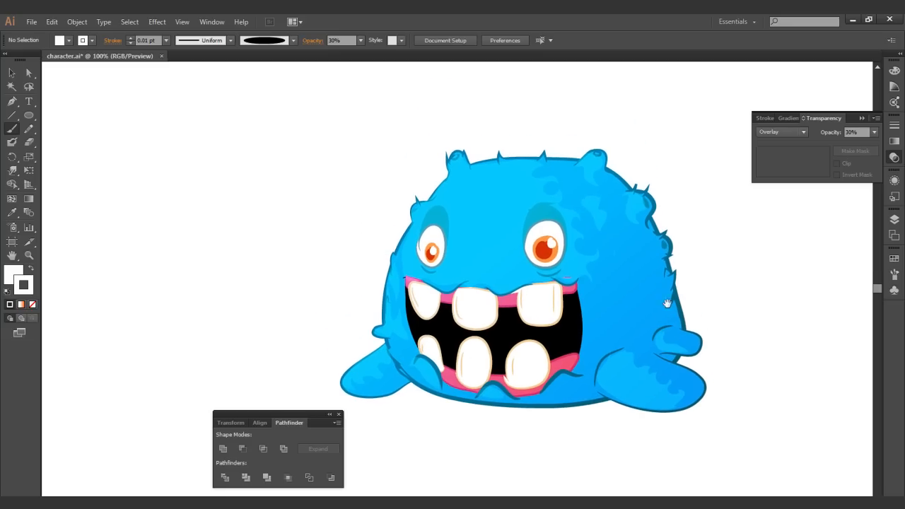
- Set the brush's fill colour to bright green 08FF3C
drag(712, 276, 632, 257)
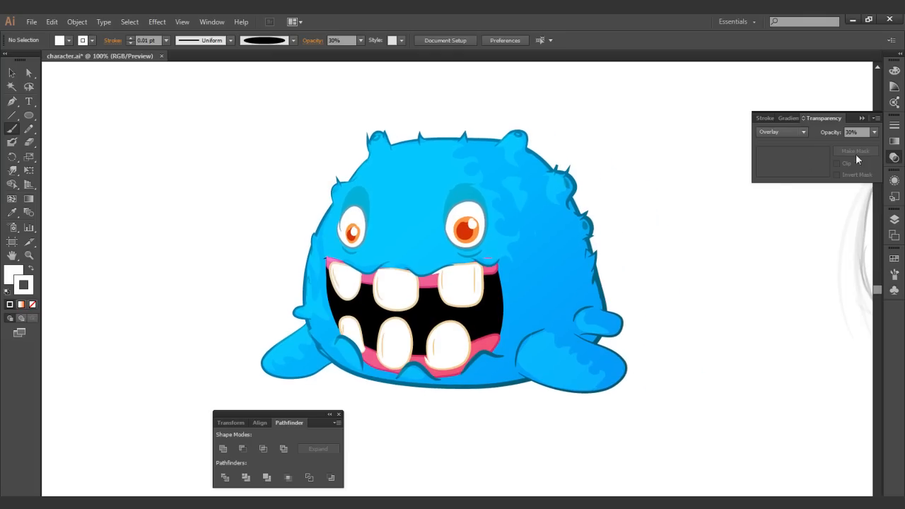
double_click(13, 275)
drag(467, 263, 467, 292)
drag(437, 224, 443, 199)
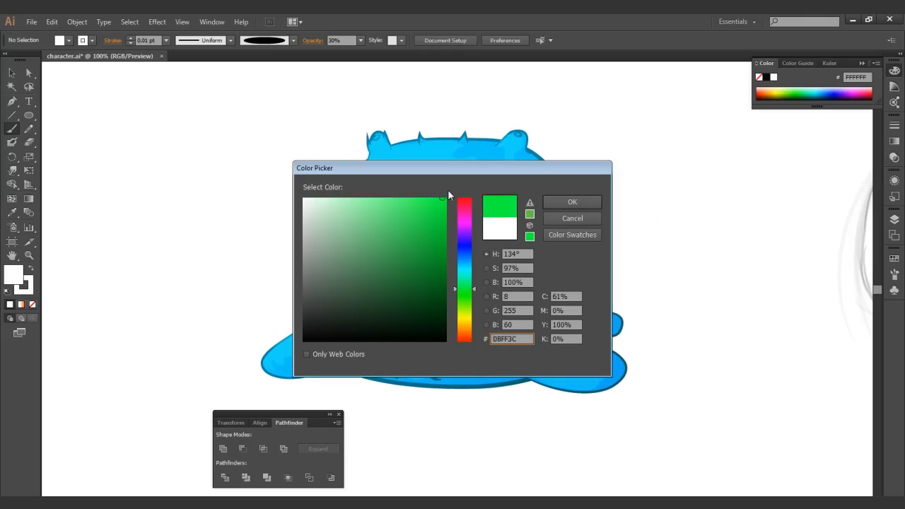
click(572, 202)
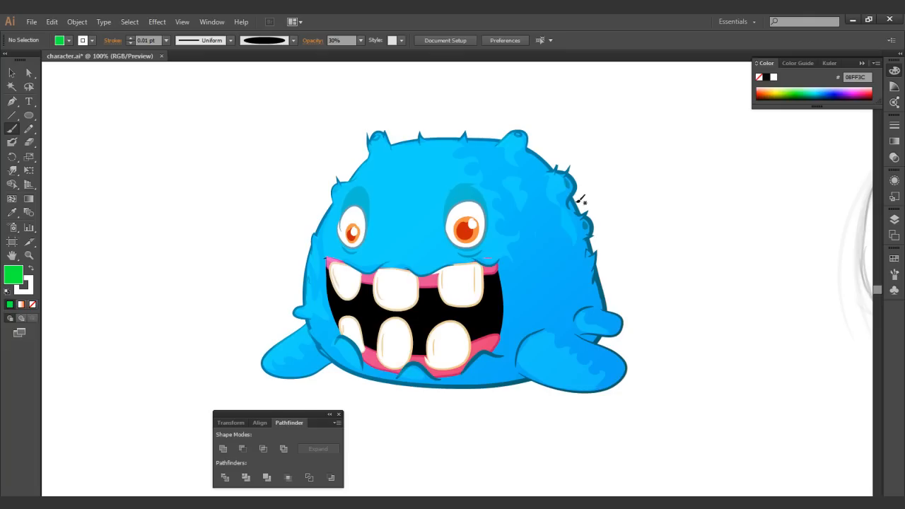
- Set the brush to Screen blending and paint a jagged green rim patch from the right horn down the body's edge
click(895, 157)
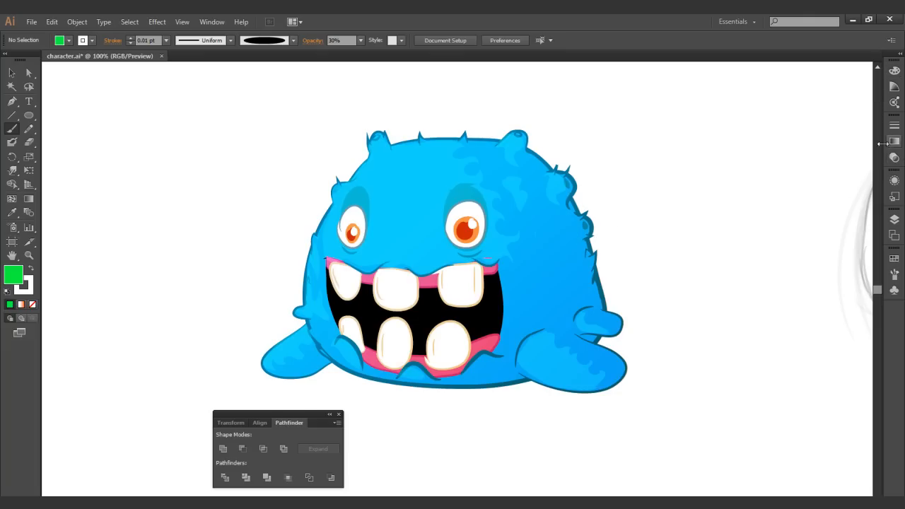
click(895, 157)
click(781, 132)
click(775, 211)
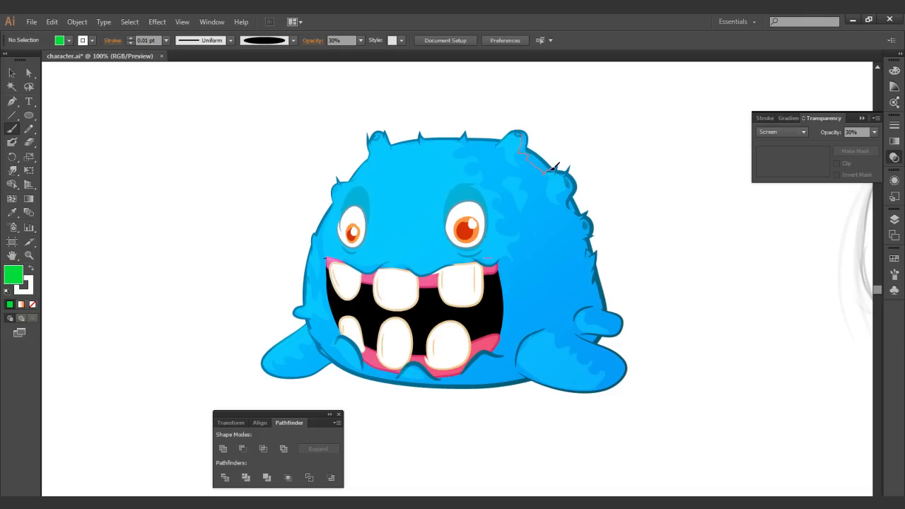
ctrl+click(535, 141)
- Set the new green rim patch to 90% opacity and Normal blending mode, and deselect it
click(874, 133)
click(859, 256)
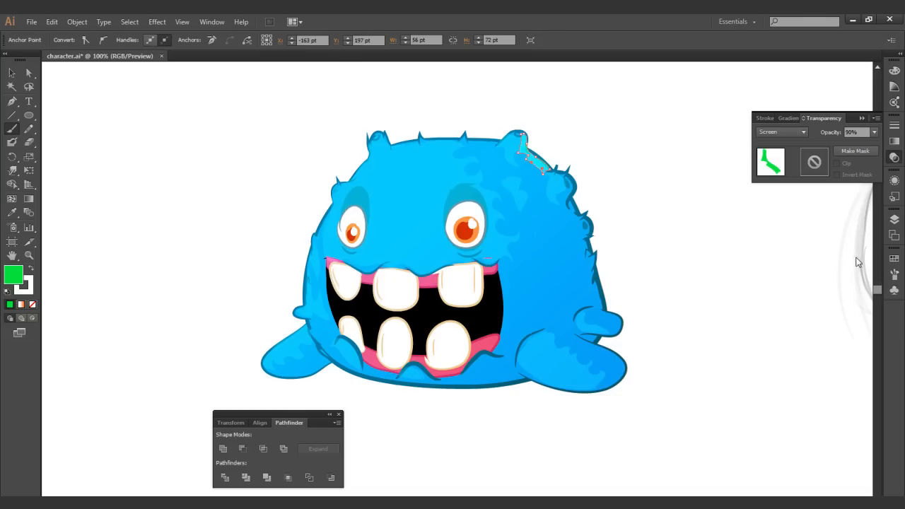
click(785, 131)
click(780, 149)
ctrl+click(740, 227)
- Paint ragged green rim light along the bumps and spikes of the body's right edge, down to the small arm
ctrl+click(593, 212)
ctrl+click(528, 267)
drag(473, 287, 563, 193)
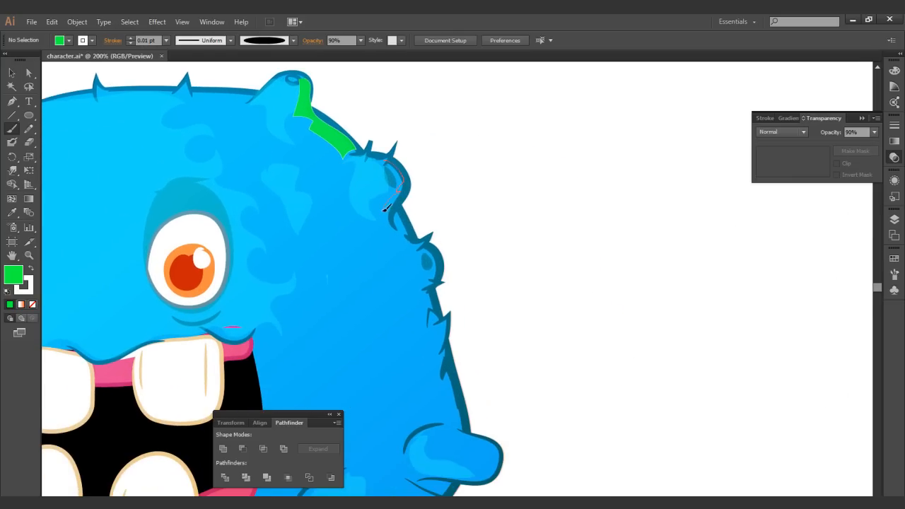
scroll(396, 166, down, 3)
mouse_move(389, 160)
mouse_down()
mouse_move(411, 173)
mouse_move(403, 177)
mouse_move(425, 180)
mouse_move(408, 164)
mouse_move(420, 130)
mouse_move(410, 133)
mouse_move(422, 152)
mouse_move(402, 171)
mouse_move(422, 157)
mouse_move(405, 132)
mouse_up()
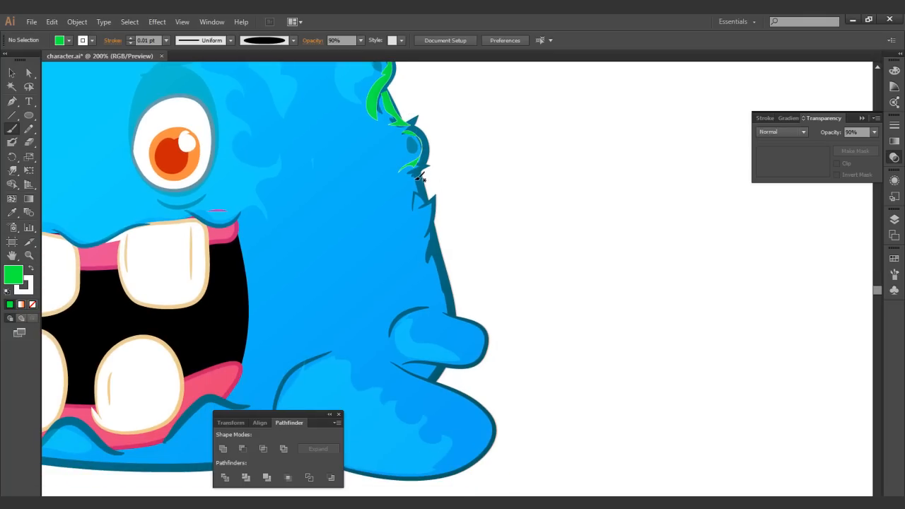
drag(430, 198, 434, 200)
drag(425, 242, 434, 239)
drag(452, 279, 450, 281)
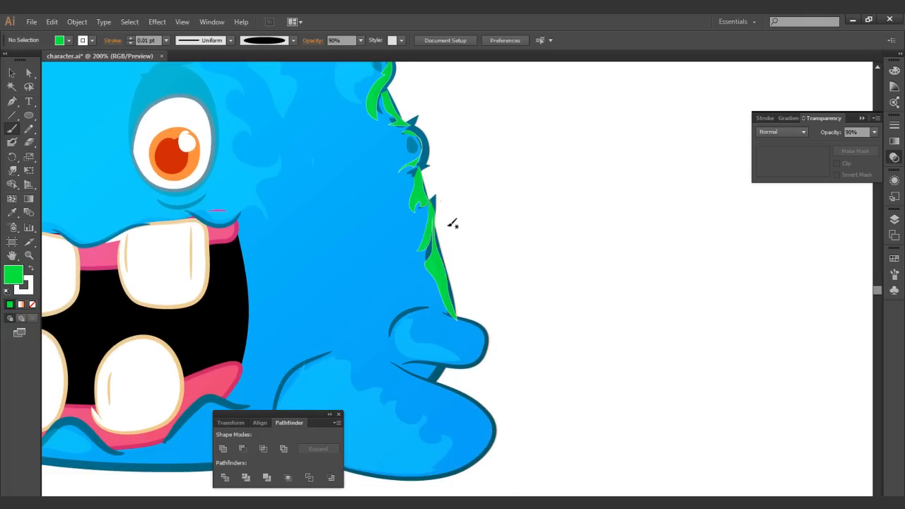
- Paint green rim light along the upper edges of the small right arm and the large right flipper
scroll(453, 169, down, 3)
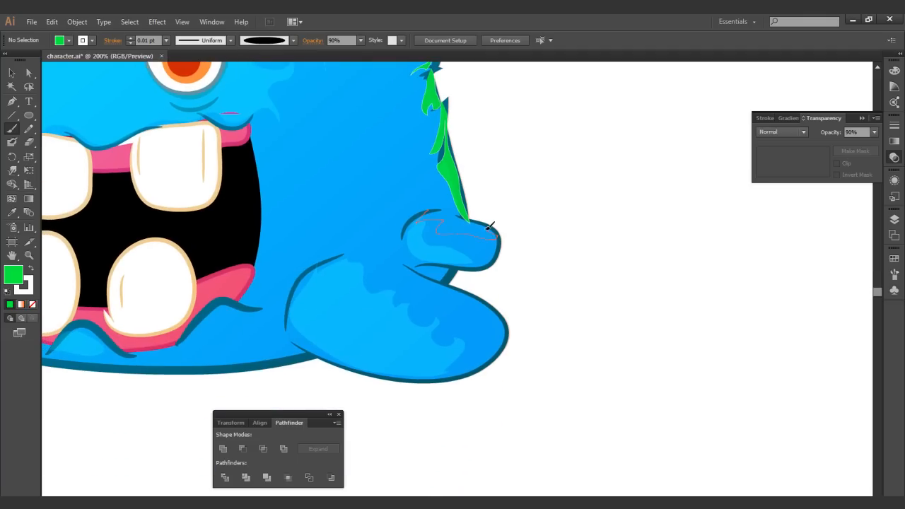
drag(434, 208, 528, 206)
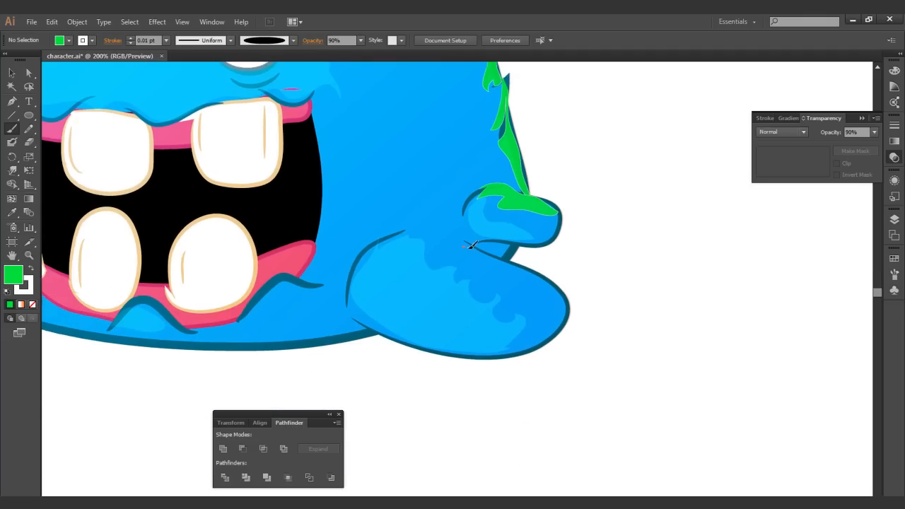
mouse_move(558, 326)
mouse_down()
mouse_move(554, 284)
mouse_move(488, 249)
mouse_up()
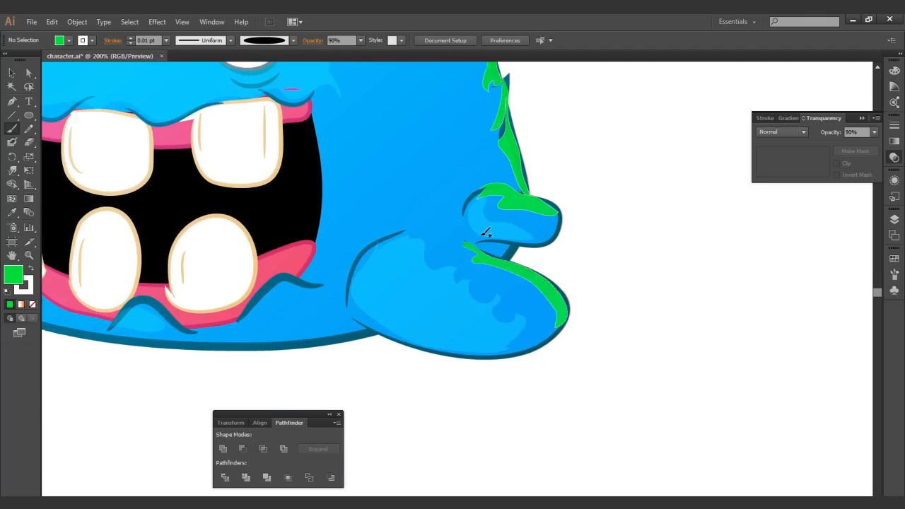
- Paint small green spots on the body just inside the spiky right edge, above the small arm
ctrl+alt+click(523, 263)
ctrl+alt+click(522, 264)
ctrl+alt+click(522, 264)
ctrl+alt+click(522, 265)
drag(507, 275, 547, 265)
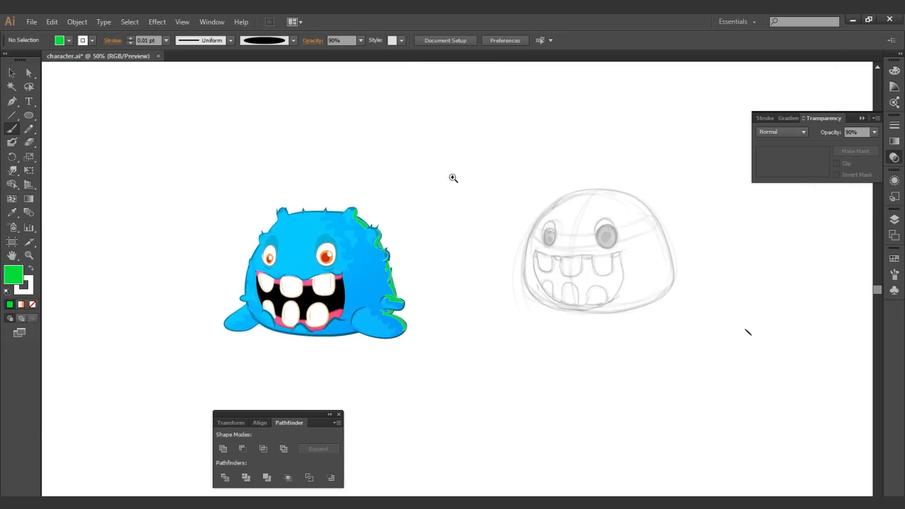
drag(451, 170, 359, 361)
drag(406, 277, 421, 299)
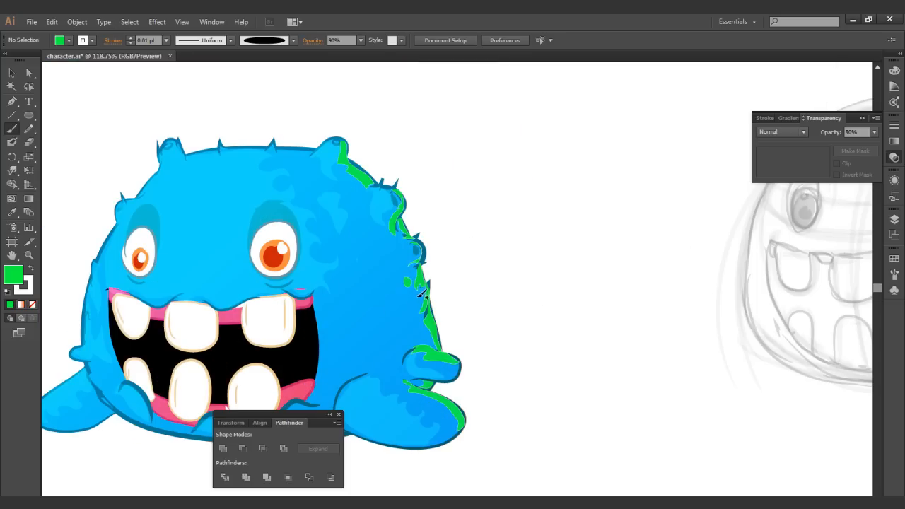
mouse_move(451, 228)
mouse_down()
mouse_move(547, 226)
mouse_move(595, 214)
mouse_up()
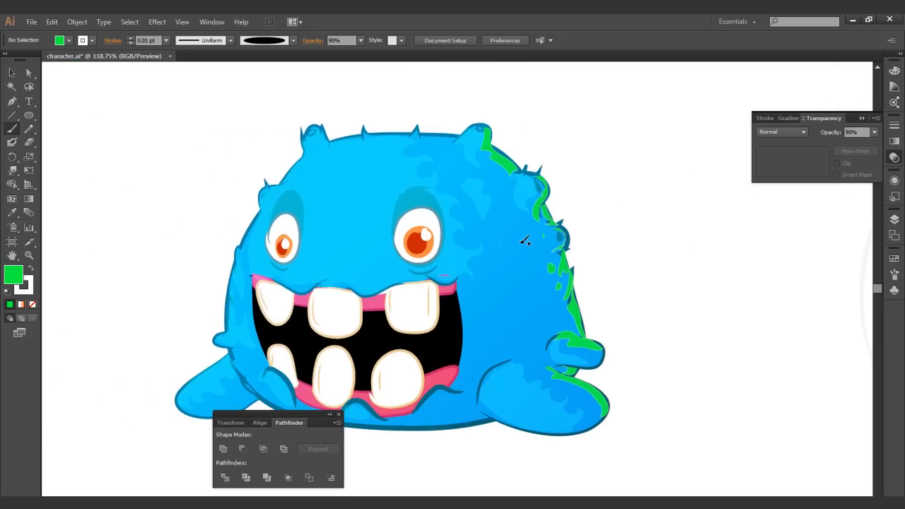
- Paint a large round green spot and a smaller one on the body between the right eye and the spiky edge
scroll(545, 335, down, 4)
drag(390, 137, 260, 303)
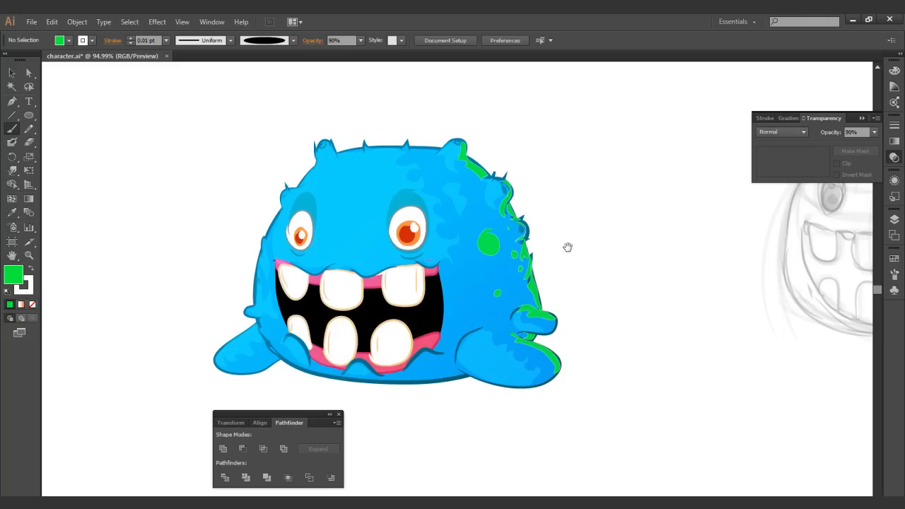
drag(568, 247, 620, 222)
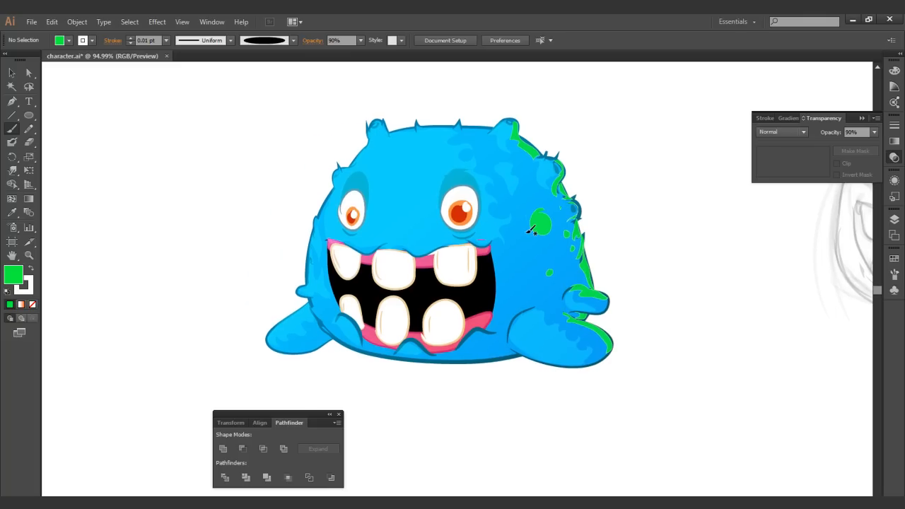